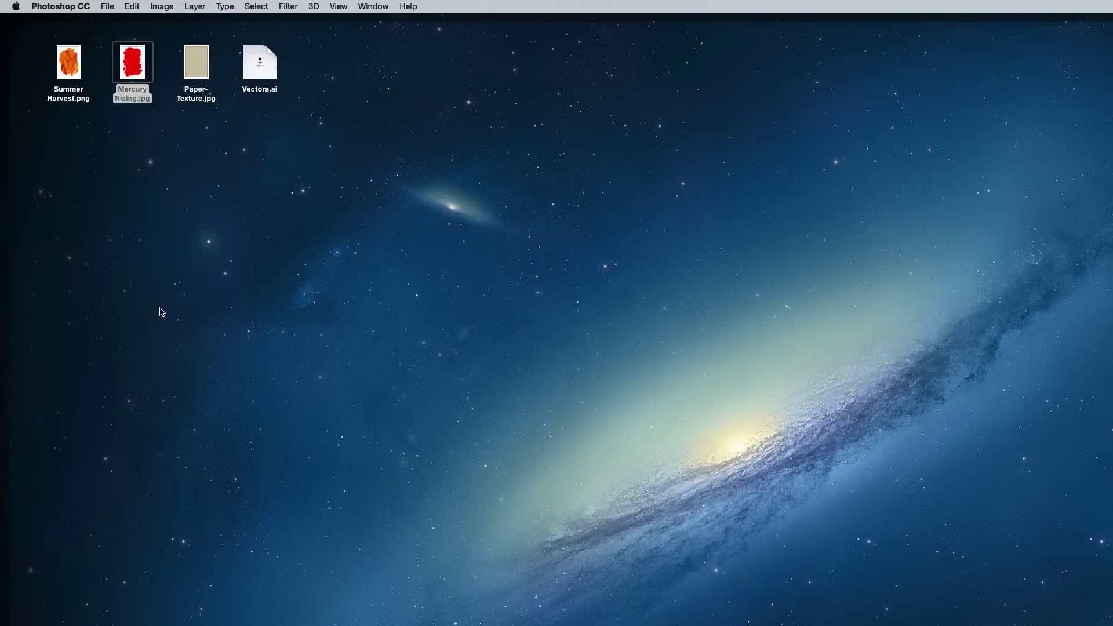
Copy Paper-Texture.jpg into the poster as a new layer over the teal background.
drag(200, 71, 257, 625)
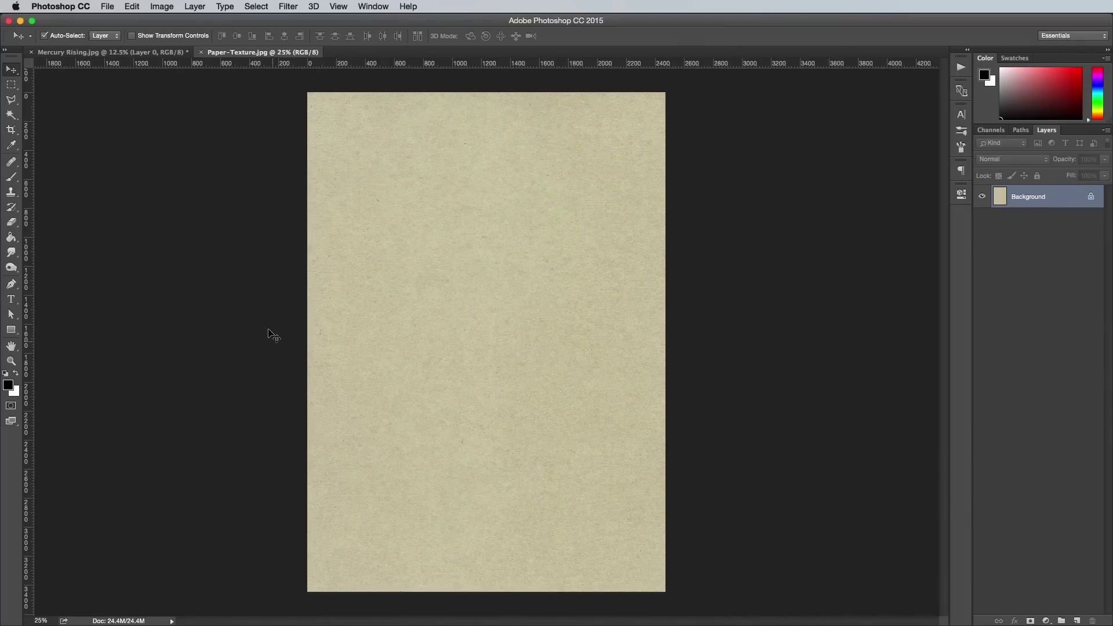
key(super+a)
key(super+c)
key(super+w)
key(super+v)
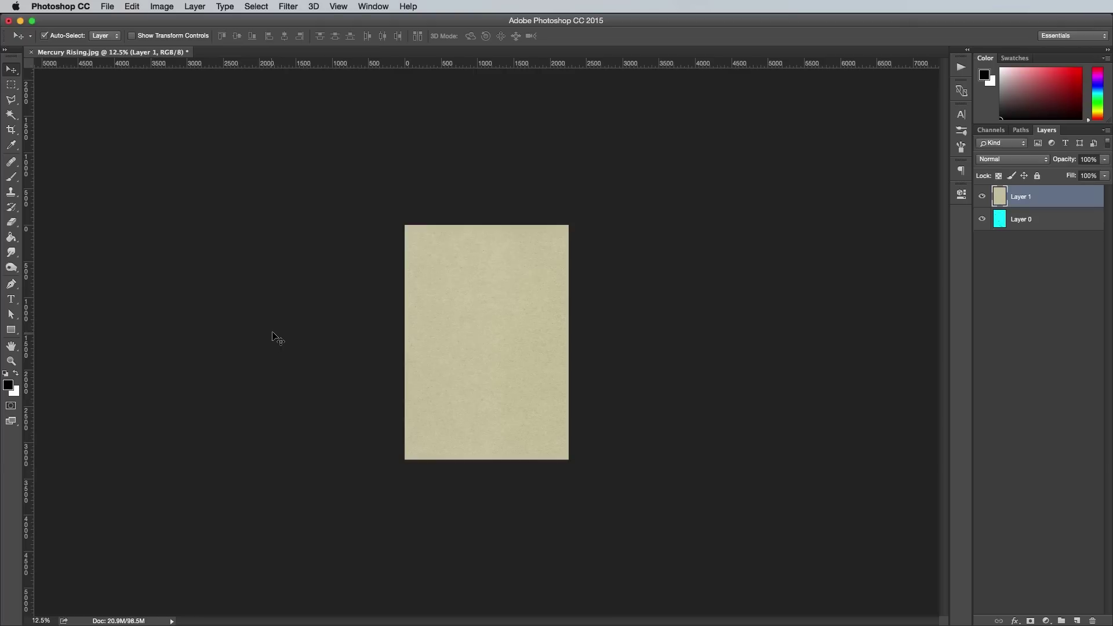
key(super+0)
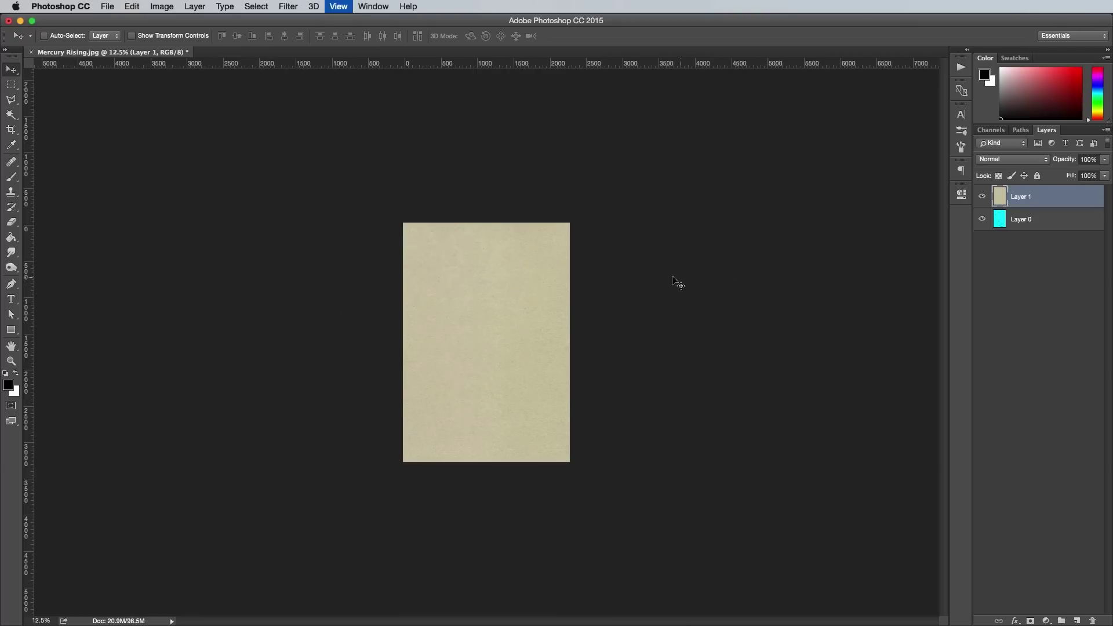
Set the texture layer to Multiply and desaturate it to grey.
click(1020, 158)
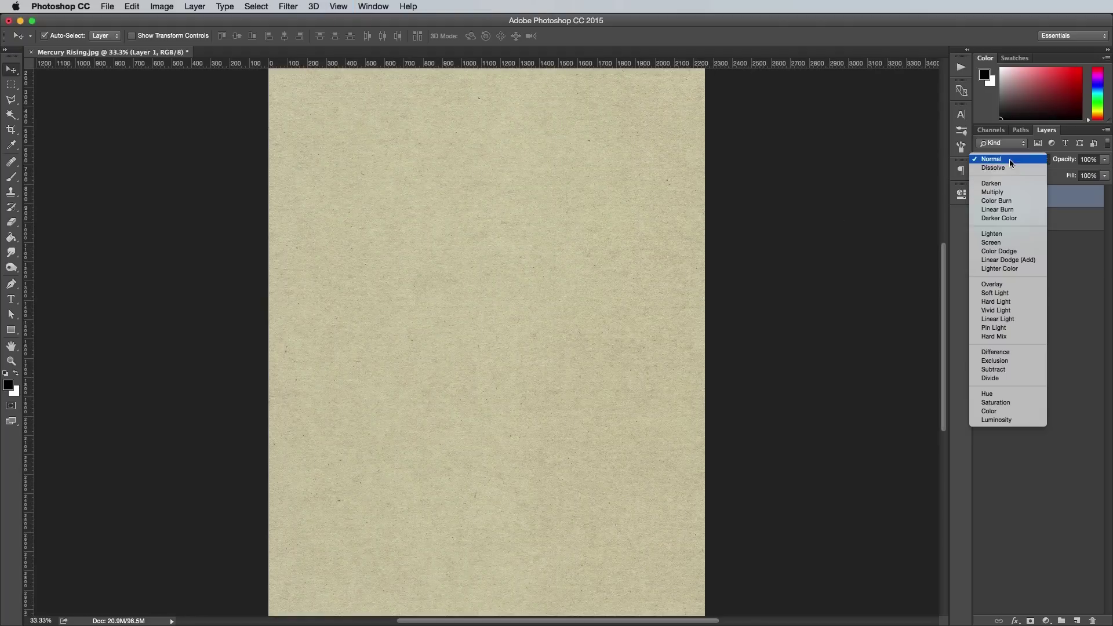
click(1002, 192)
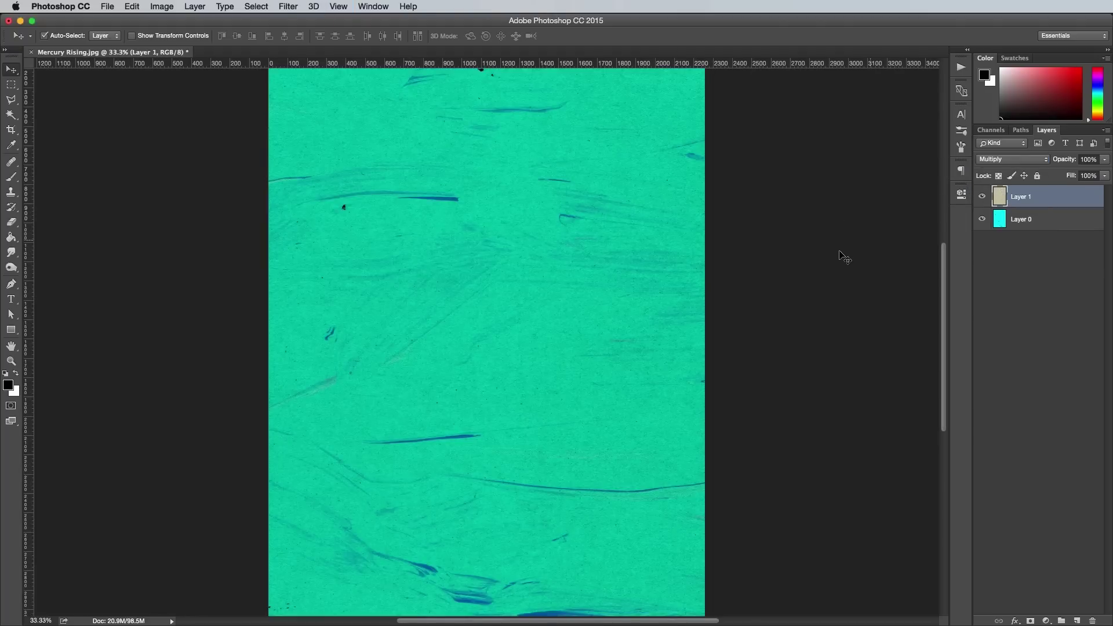
click(161, 7)
mouse_move(235, 38)
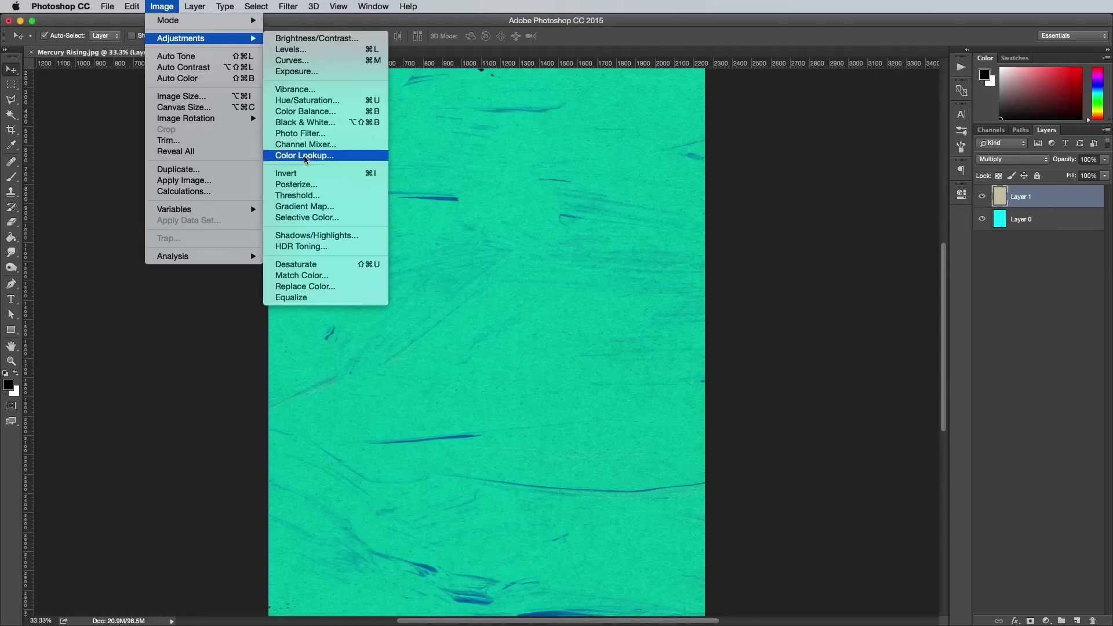
click(296, 266)
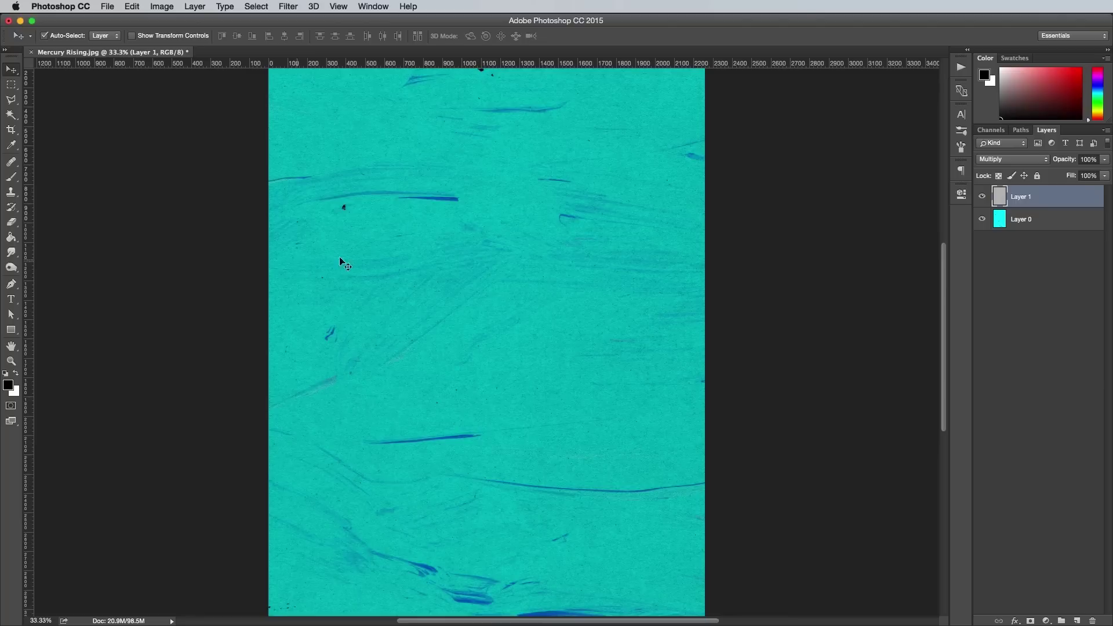
Lower the texture layer's opacity to 60% and open Summer Harvest.png.
click(1105, 160)
drag(1083, 174, 1082, 174)
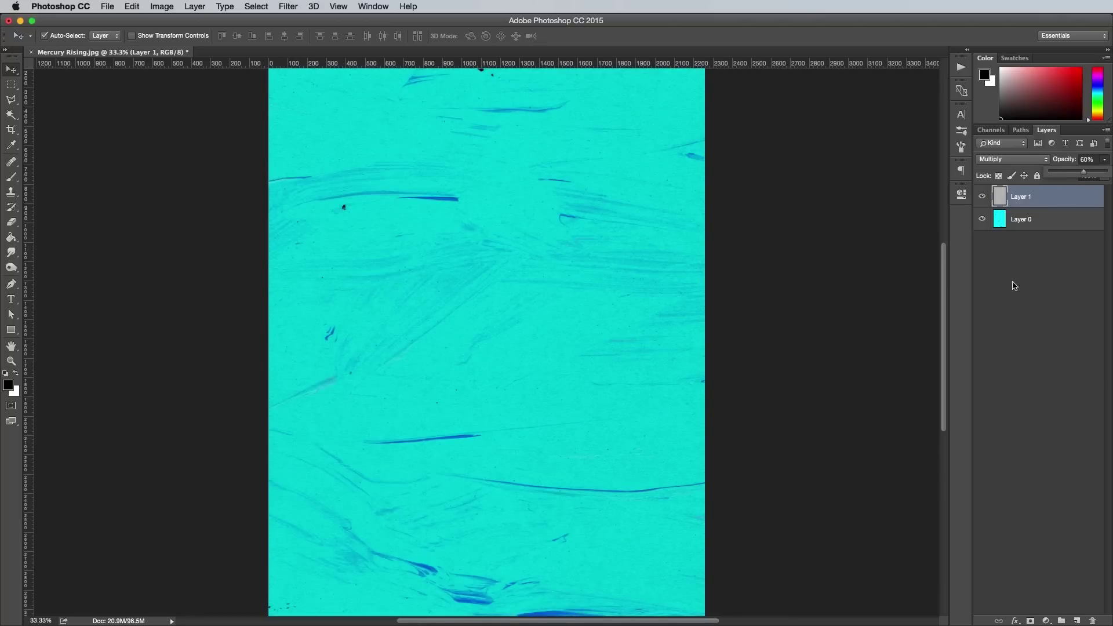
click(743, 328)
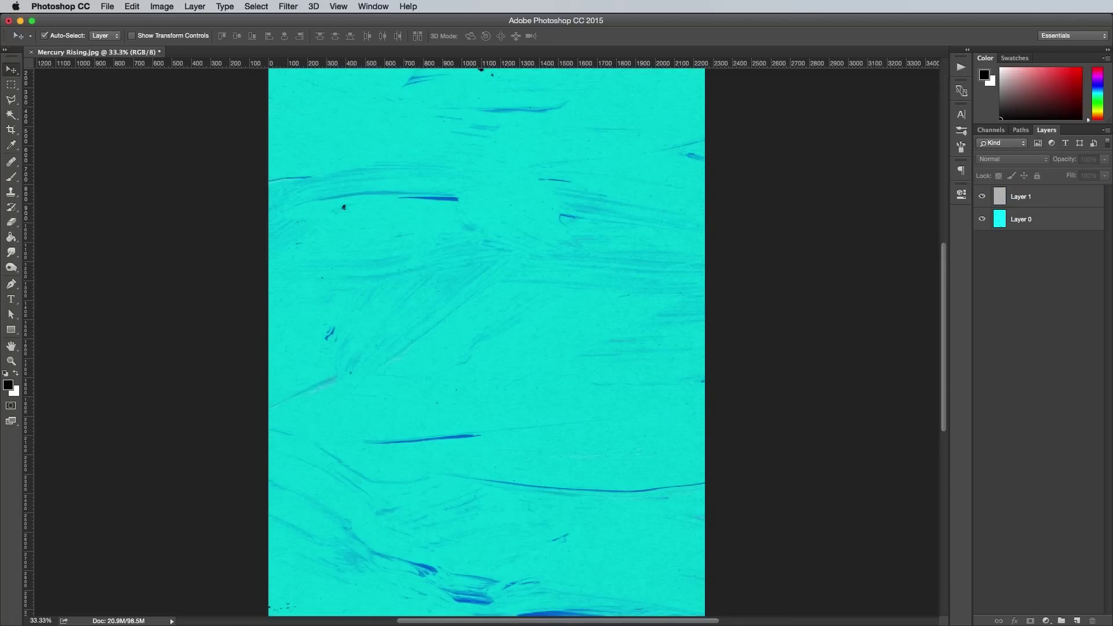
double_click(76, 81)
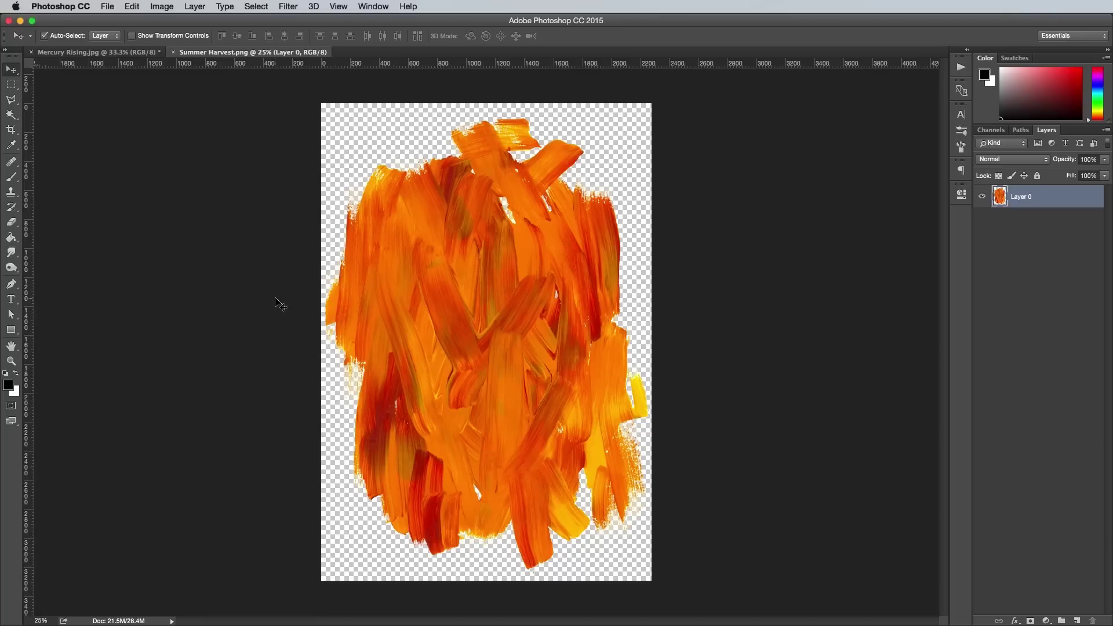
Copy the Summer Harvest paint strokes into the Mercury Rising poster.
click(278, 301)
key(super+a)
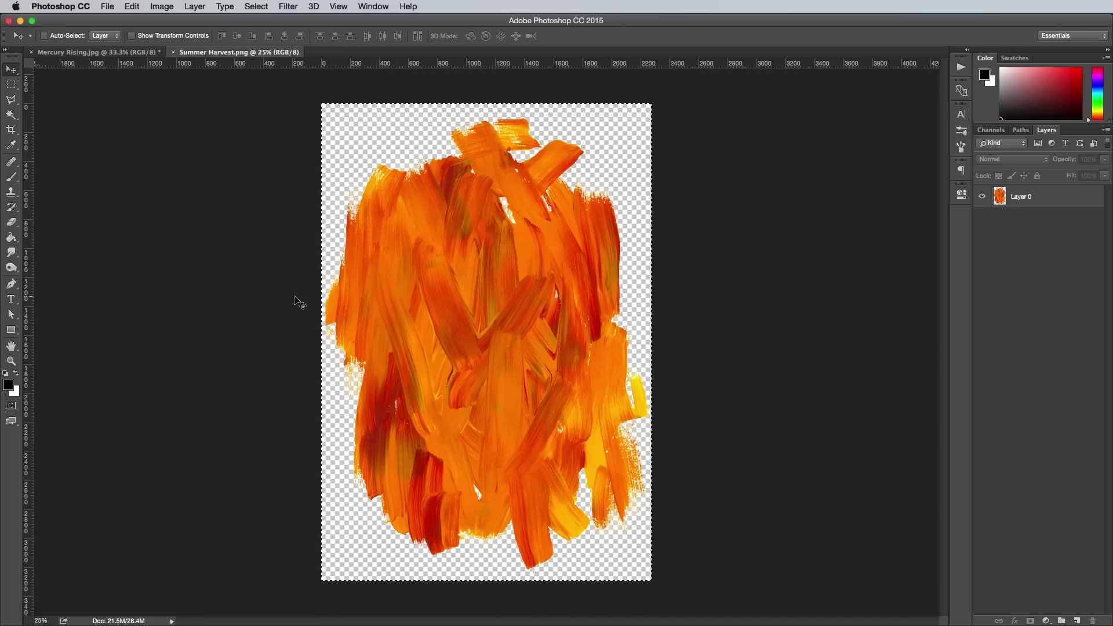
key(super+w)
key(super+minus)
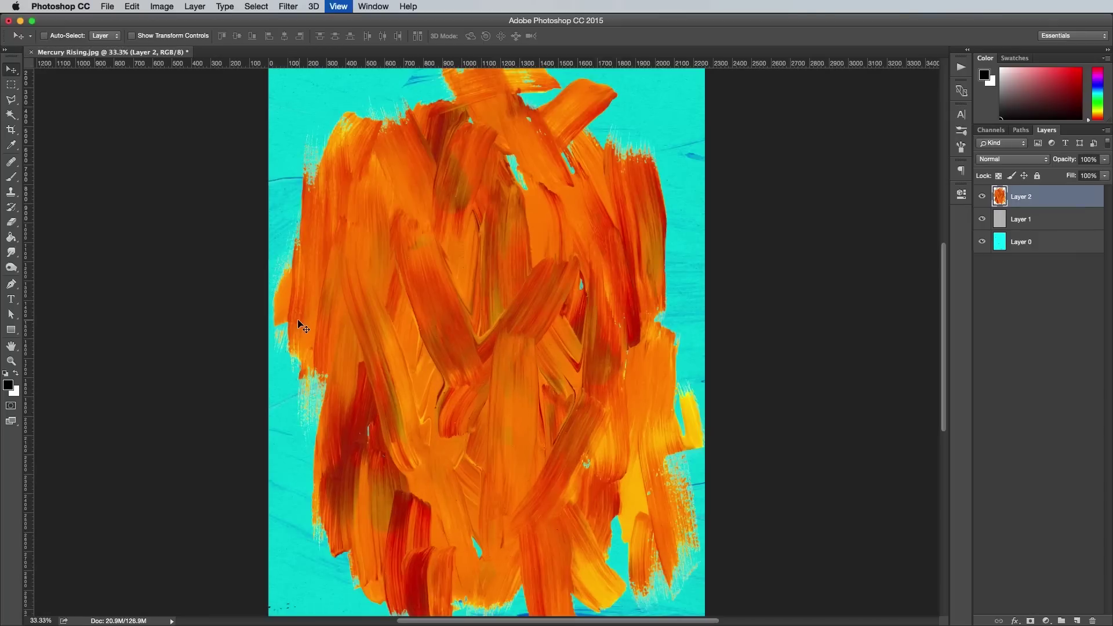
key(super+minus)
Rotate and enlarge the orange strokes across the poster's left side with Free Transform.
key(super+t)
drag(664, 314, 392, 274)
drag(444, 307, 404, 344)
drag(458, 185, 459, 155)
drag(446, 279, 442, 295)
key(Return)
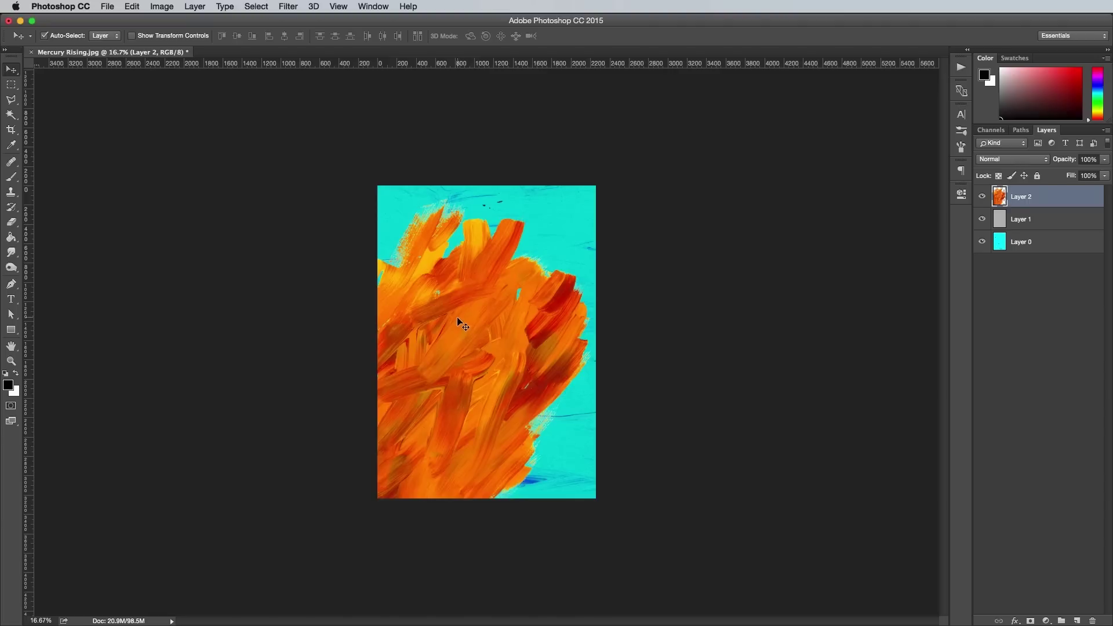
Defringe the strokes layer's edges by 1 pixel.
key(super+plus)
key(super+plus)
key(super+plus)
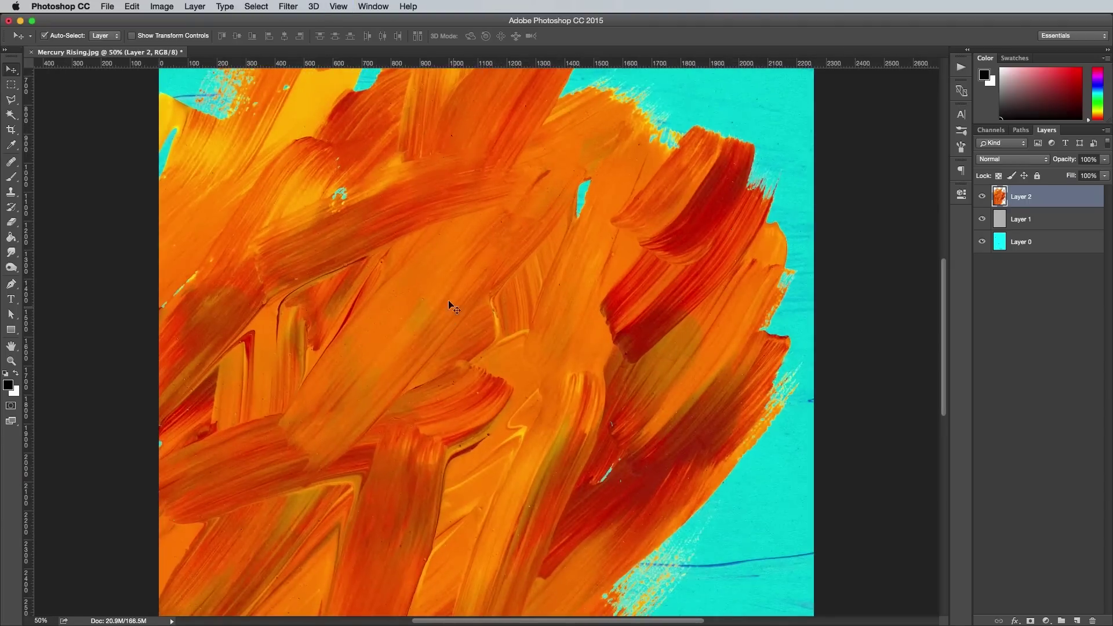
drag(454, 308, 497, 404)
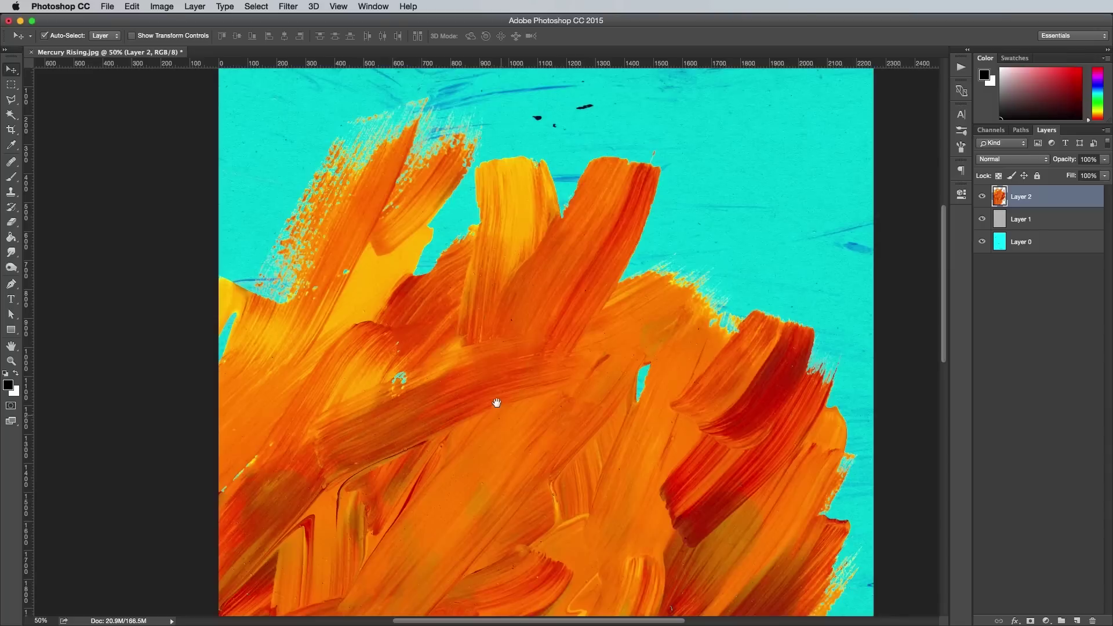
click(195, 7)
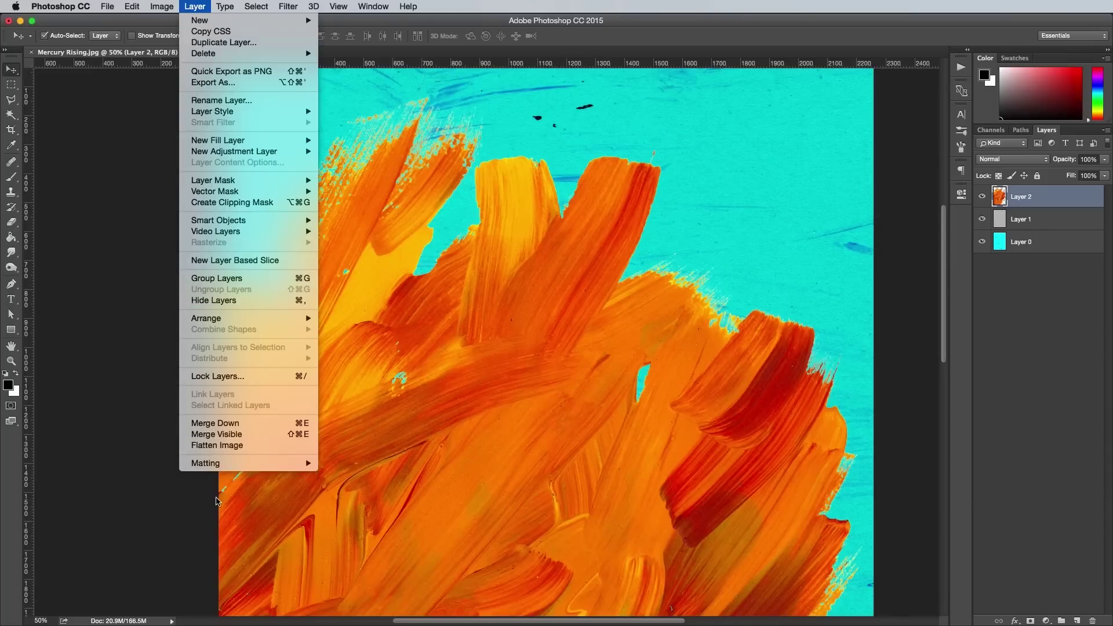
mouse_move(240, 464)
click(342, 474)
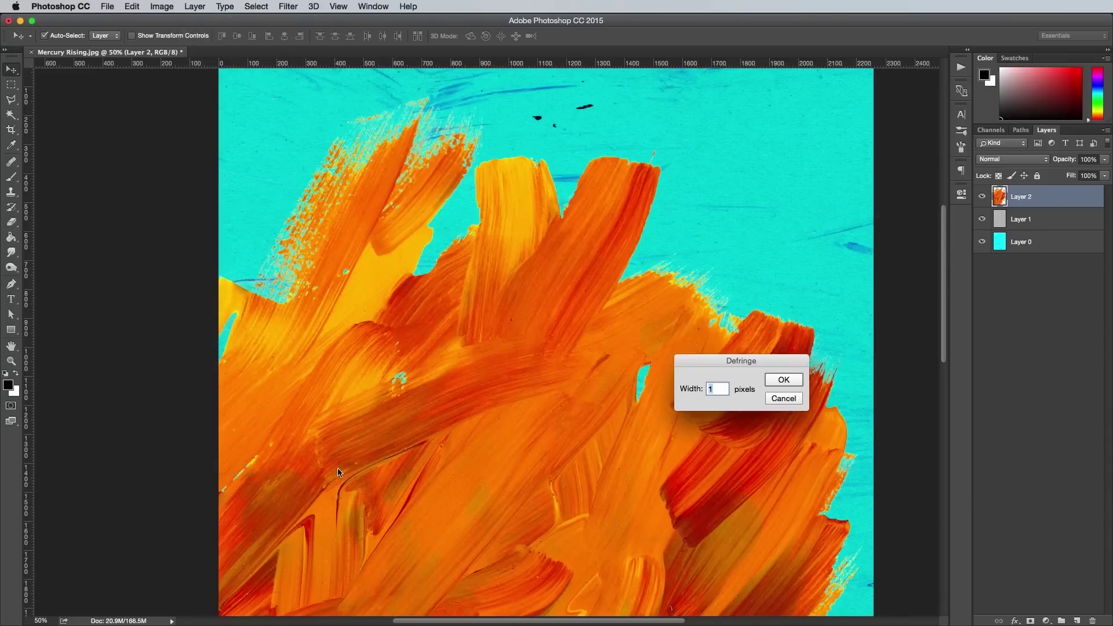
click(783, 381)
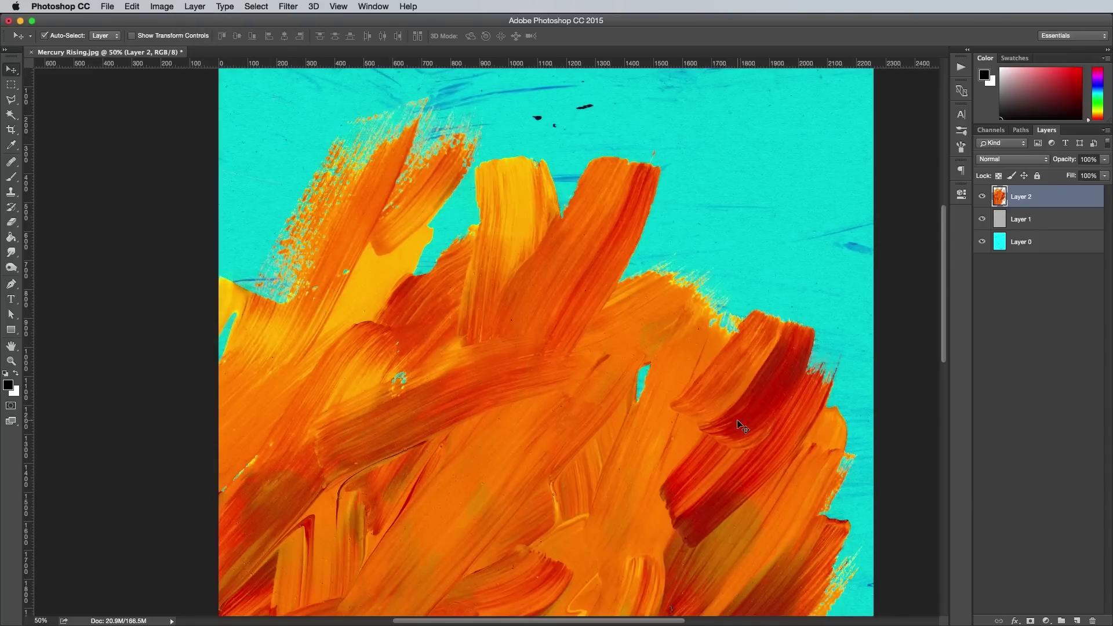
key(super+minus)
scroll(547, 393, down, 5)
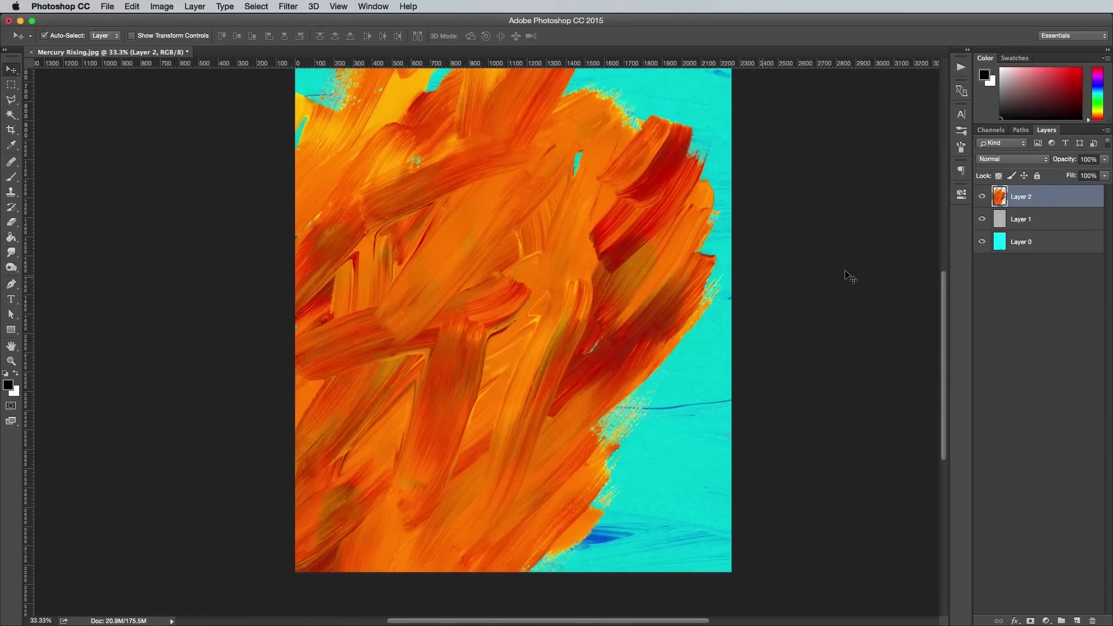
Give Layer 2 a 31% drop shadow (distance 25, size 49) and split it into its own layer.
double_click(1054, 201)
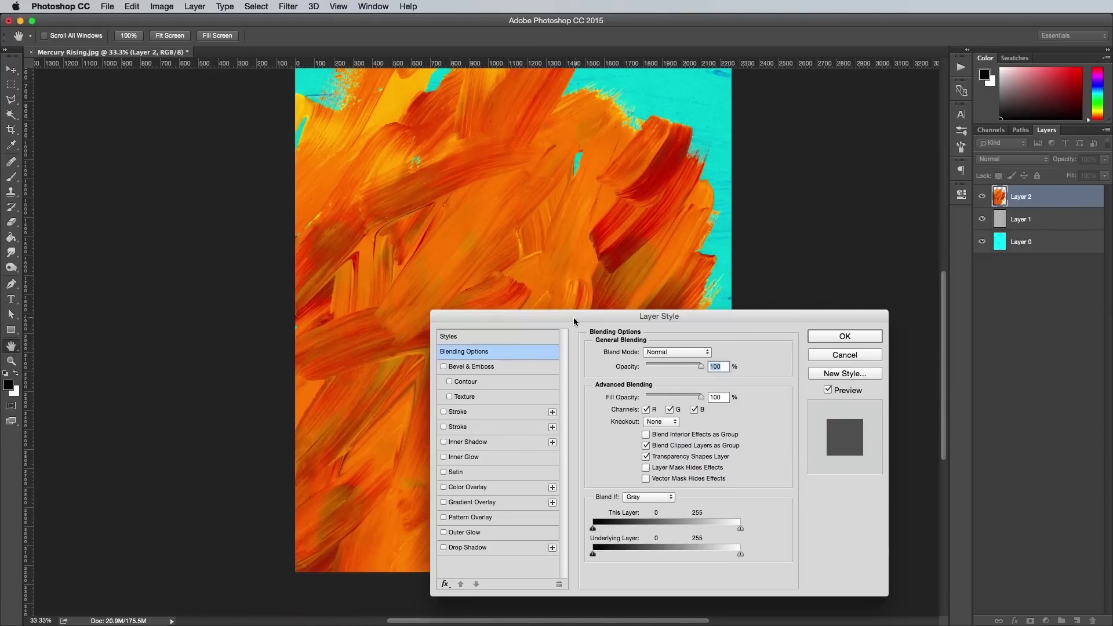
drag(574, 317, 593, 172)
click(479, 403)
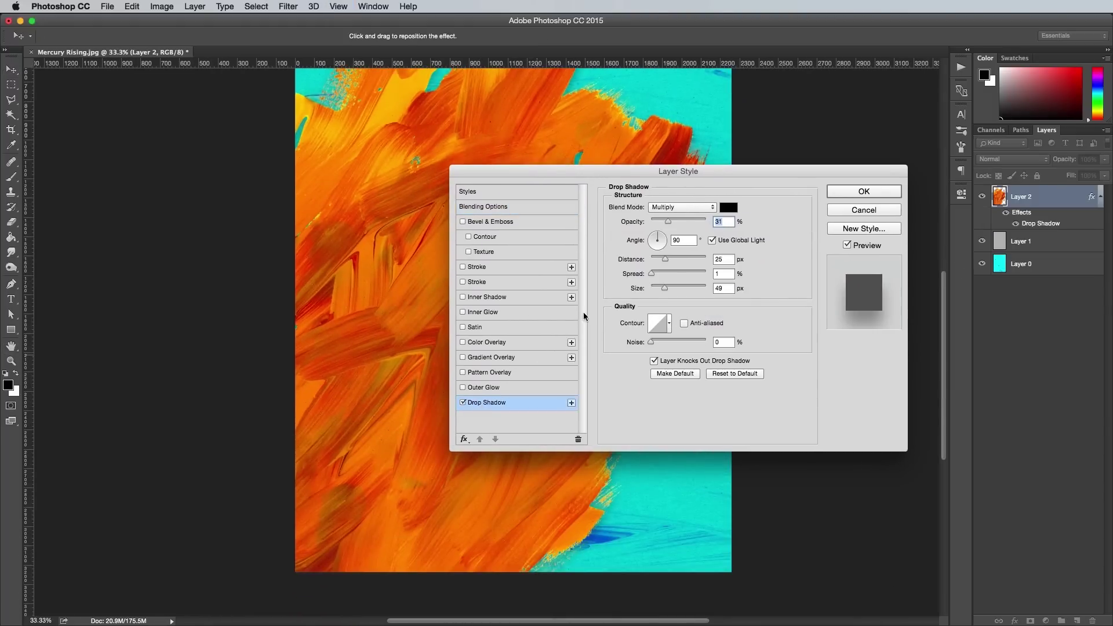
drag(694, 172, 292, 179)
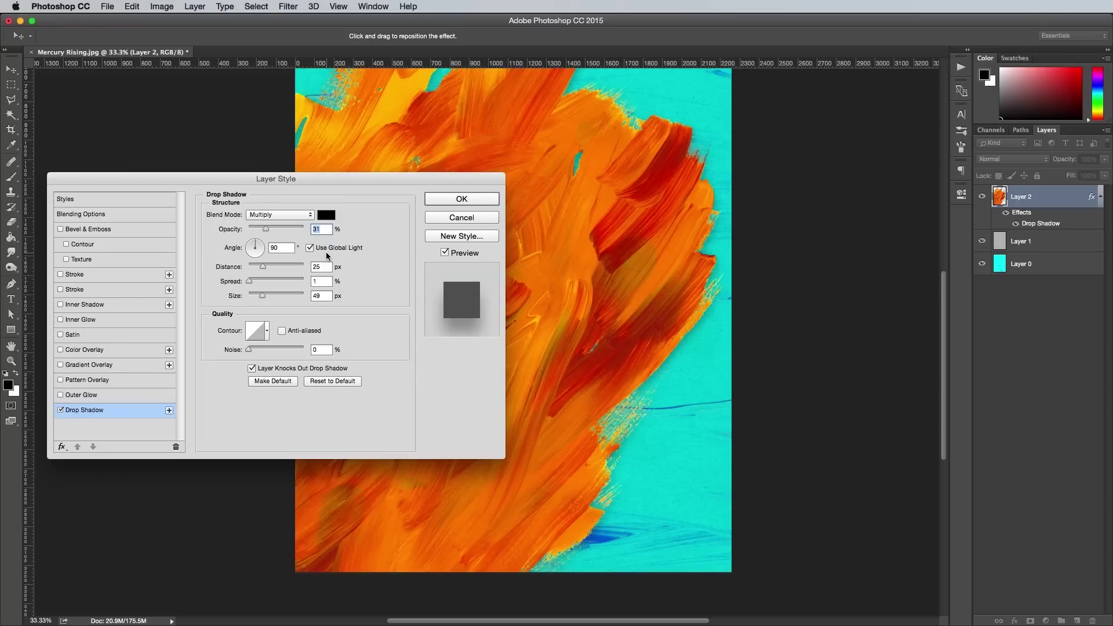
click(448, 199)
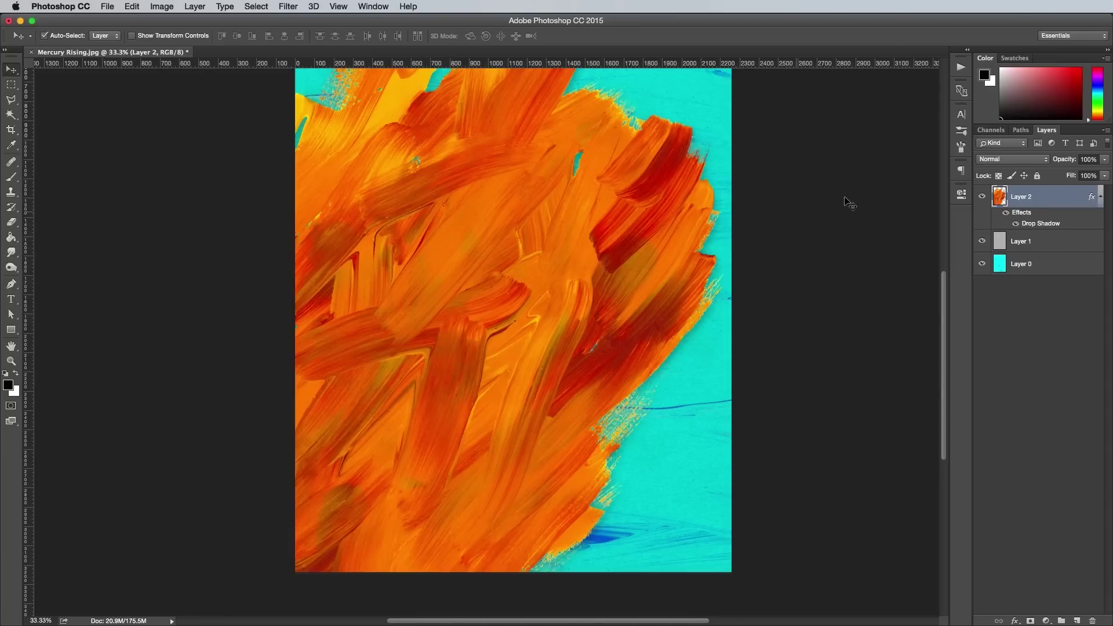
right_click(1027, 224)
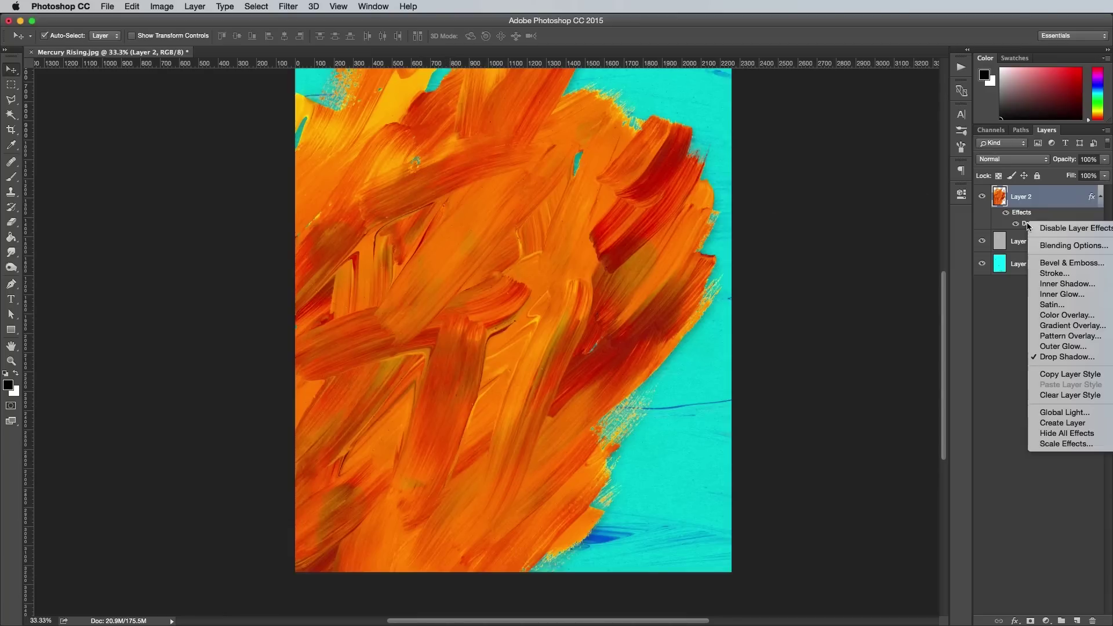
click(1050, 423)
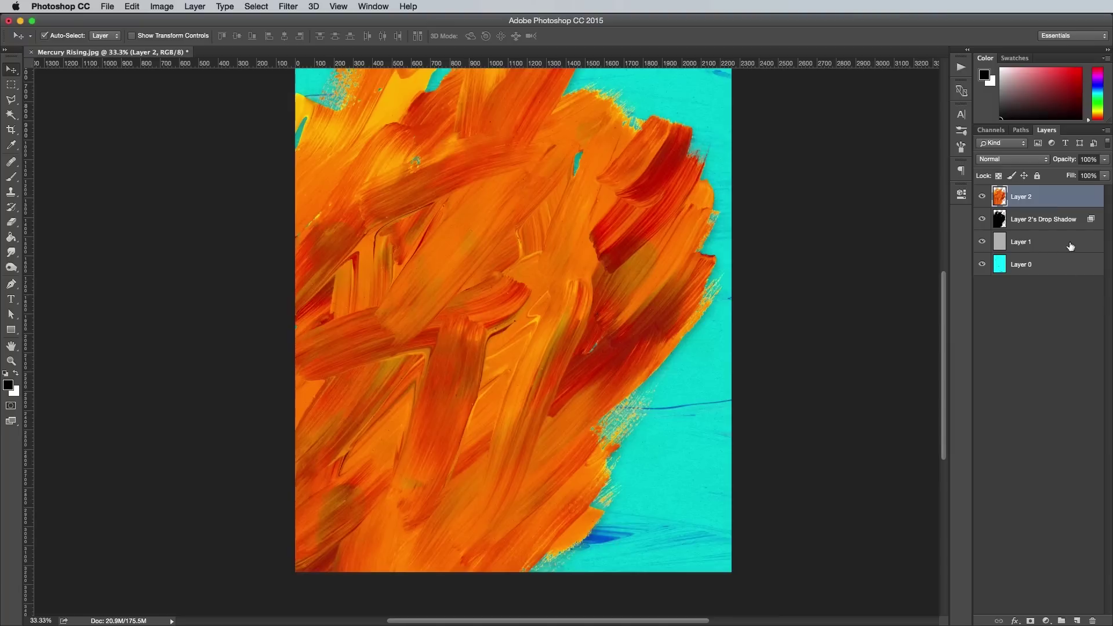
Warp Layer 2's separated drop shadow to bend along the strokes' edge.
click(1054, 220)
key(super+t)
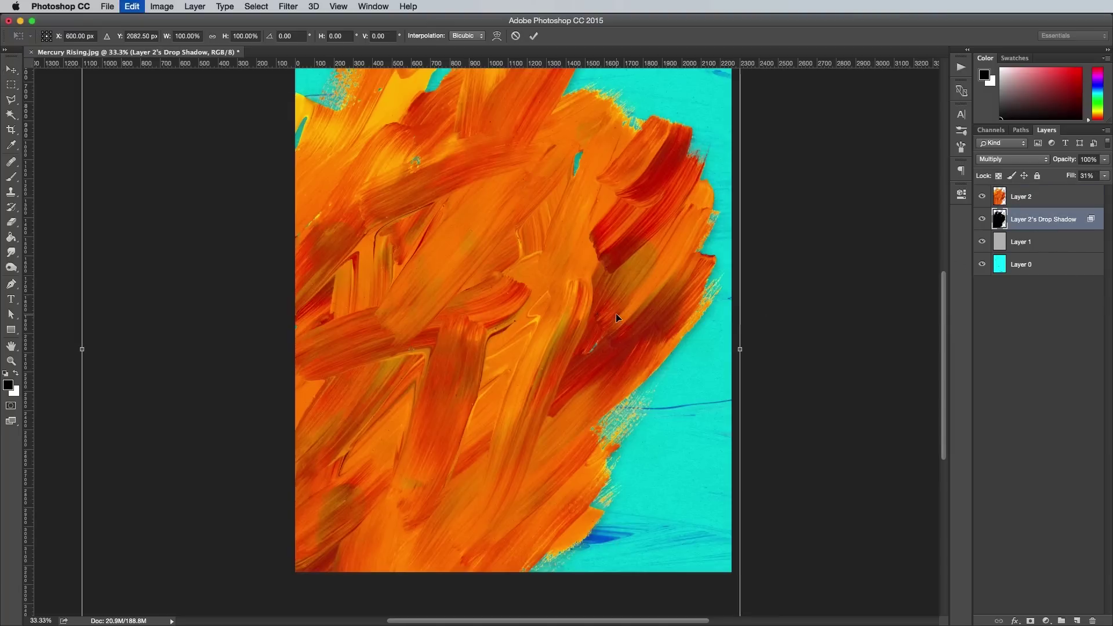
right_click(560, 303)
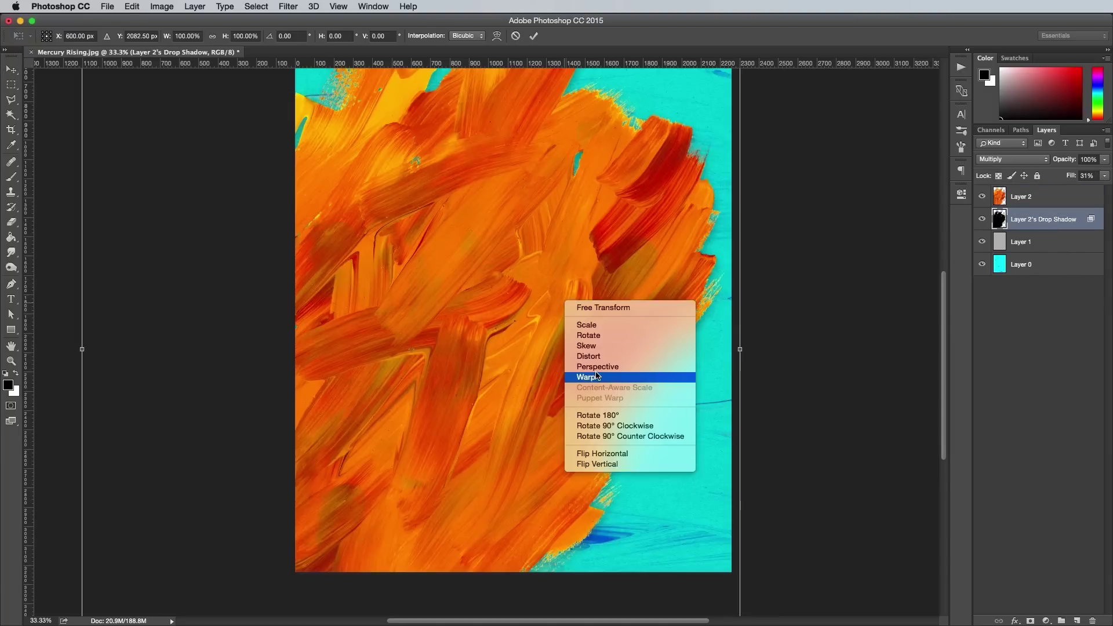
click(573, 390)
drag(574, 396, 697, 280)
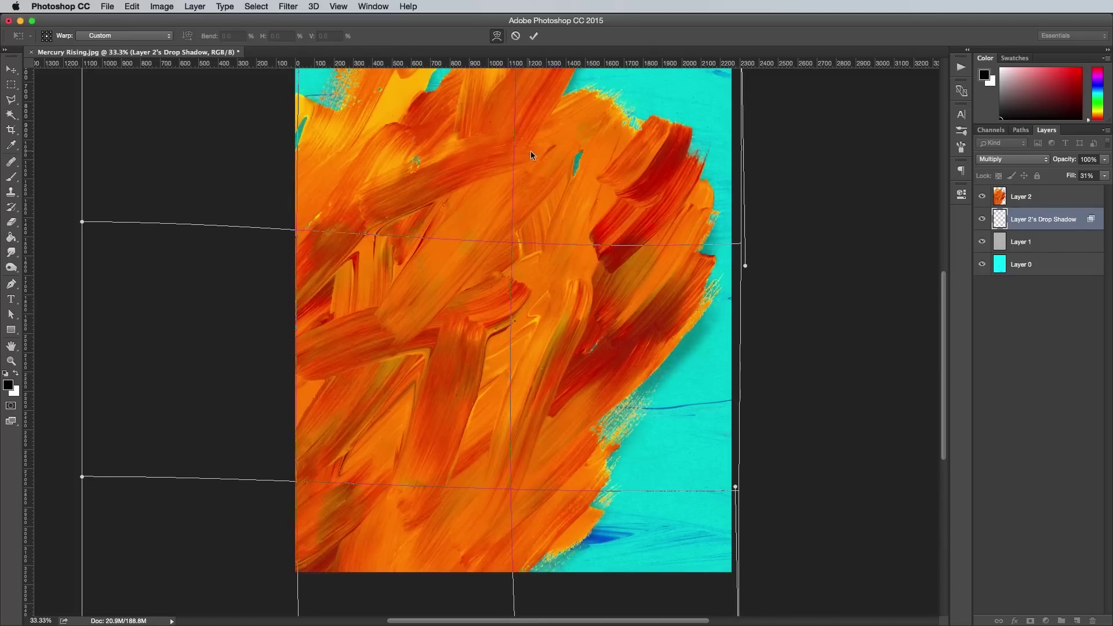
scroll(530, 155, up, 5)
scroll(676, 344, down, 5)
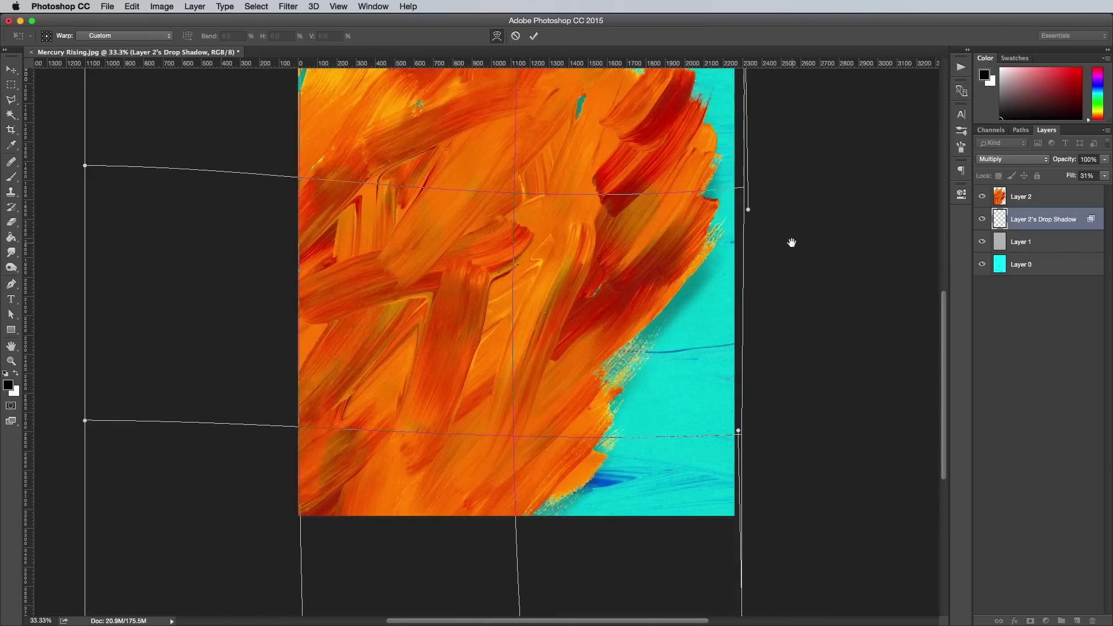
key(Return)
key(super)
Lower the drop shadow layer's fill to 16% and deselect all layers.
click(1104, 176)
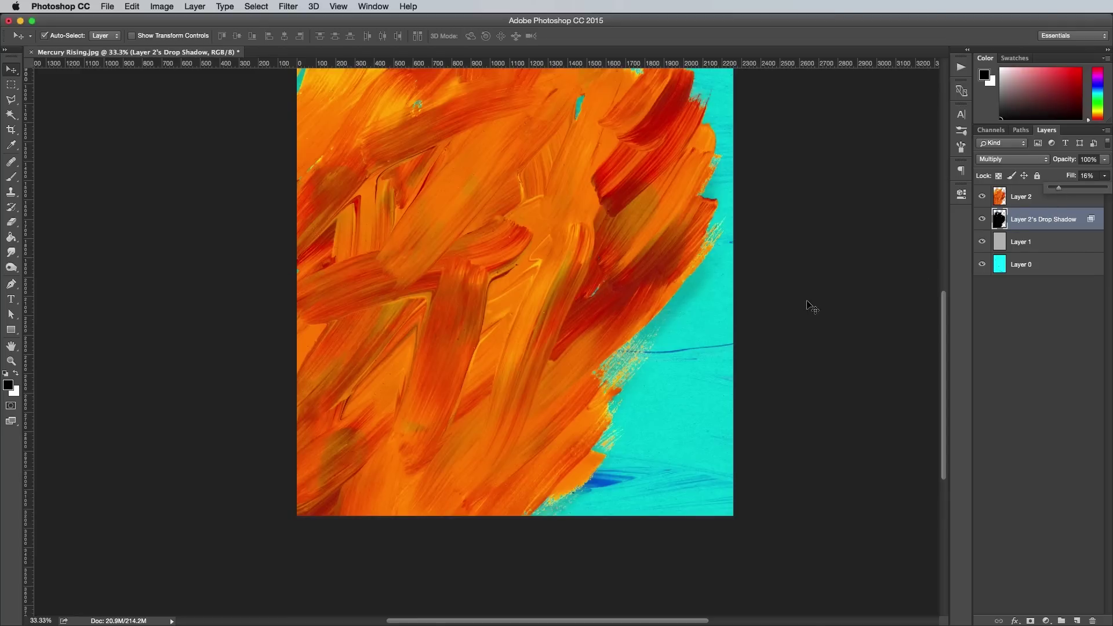
click(751, 338)
key(super+minus)
click(11, 330)
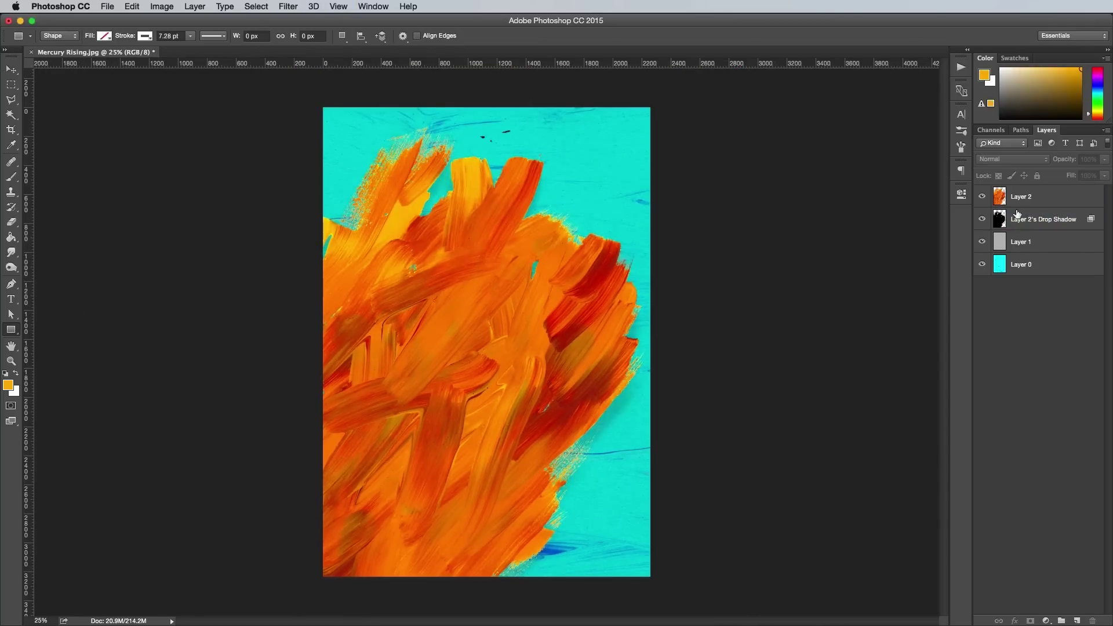
Draw a square white outline above Layer 2 with a 24.48 pt stroke.
click(1022, 197)
click(1079, 621)
key(d)
drag(616, 473, 330, 213)
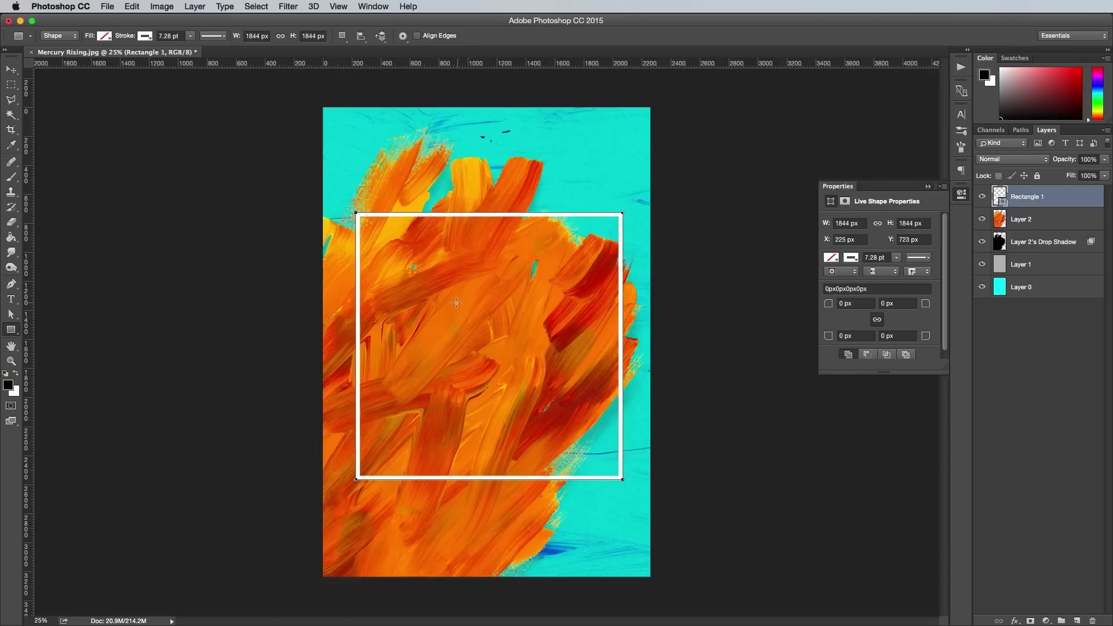
click(190, 36)
drag(193, 50, 210, 52)
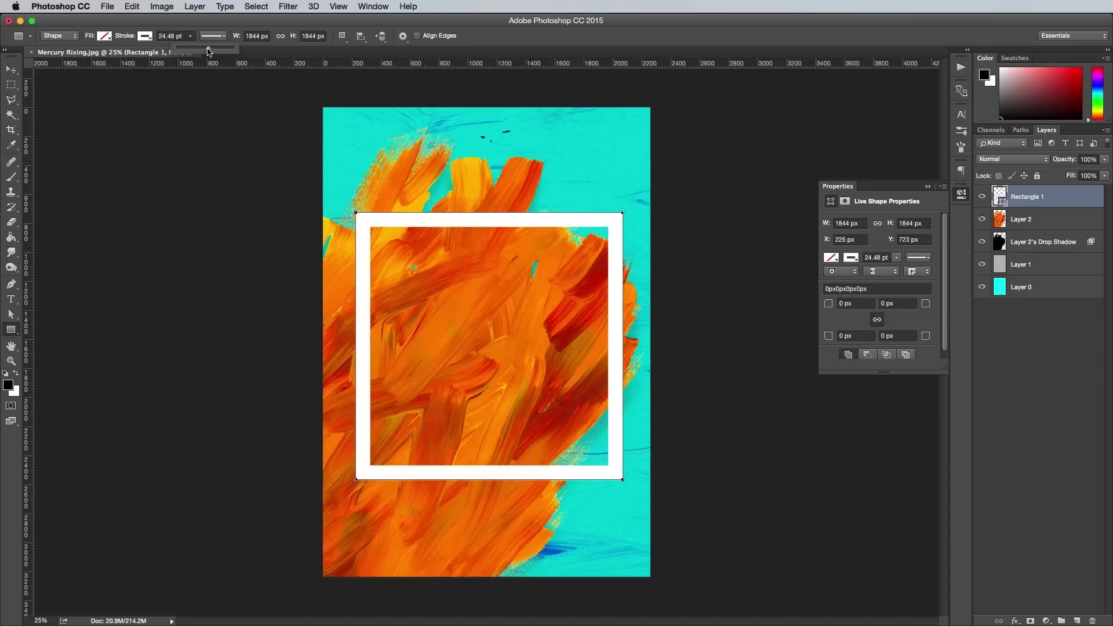
Nudge the frame slightly up and left, then add a layer mask to Rectangle 1.
click(11, 69)
key(ctrl+t)
drag(467, 226, 465, 222)
key(Return)
key(super+equal)
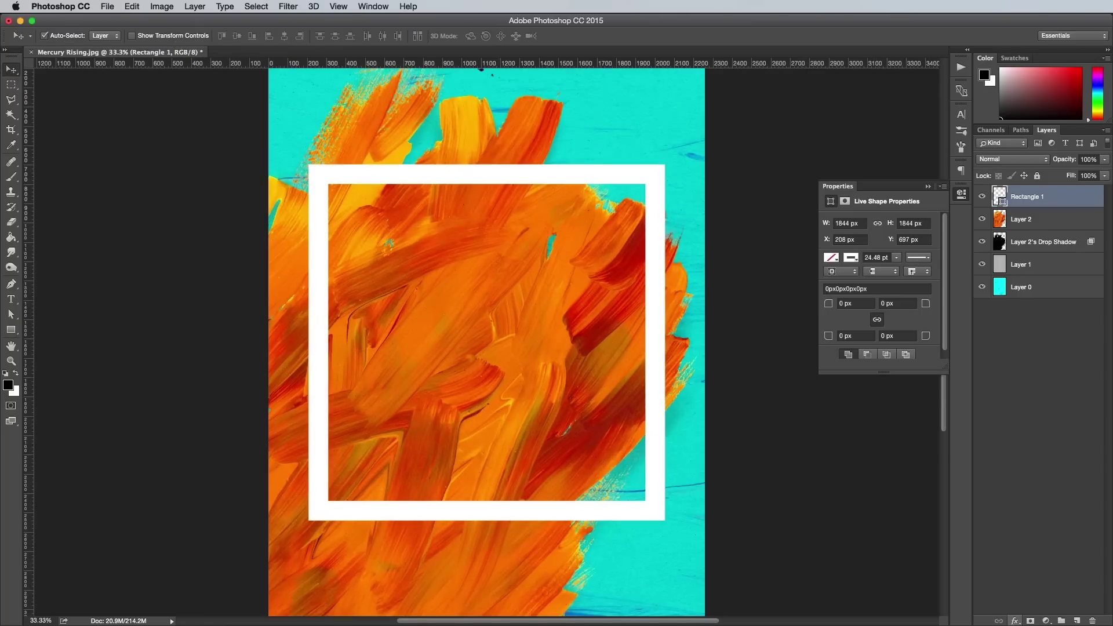
click(1031, 621)
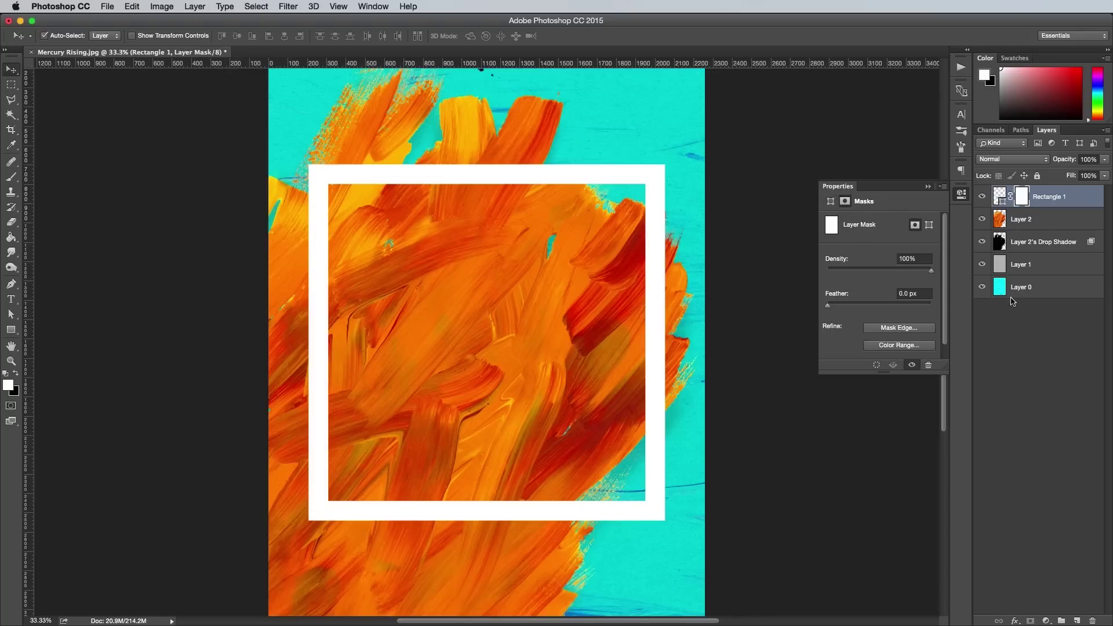
Fill Rectangle 1's mask black within Layer 2's stroke selection, then deselect.
super+click(1000, 220)
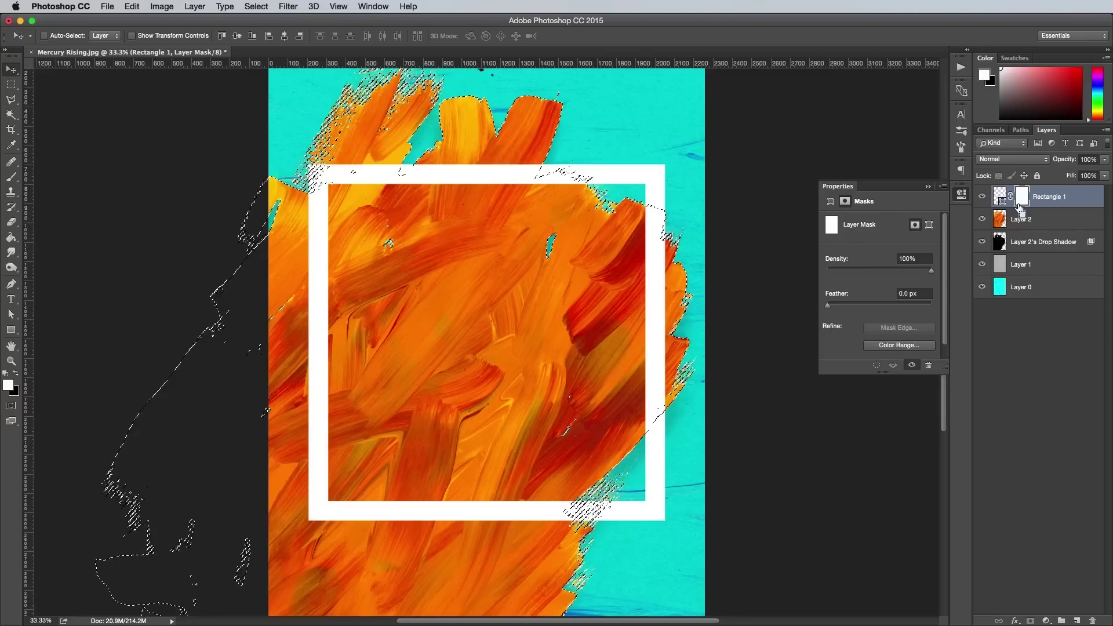
key(super+BackSpace)
key(super+d)
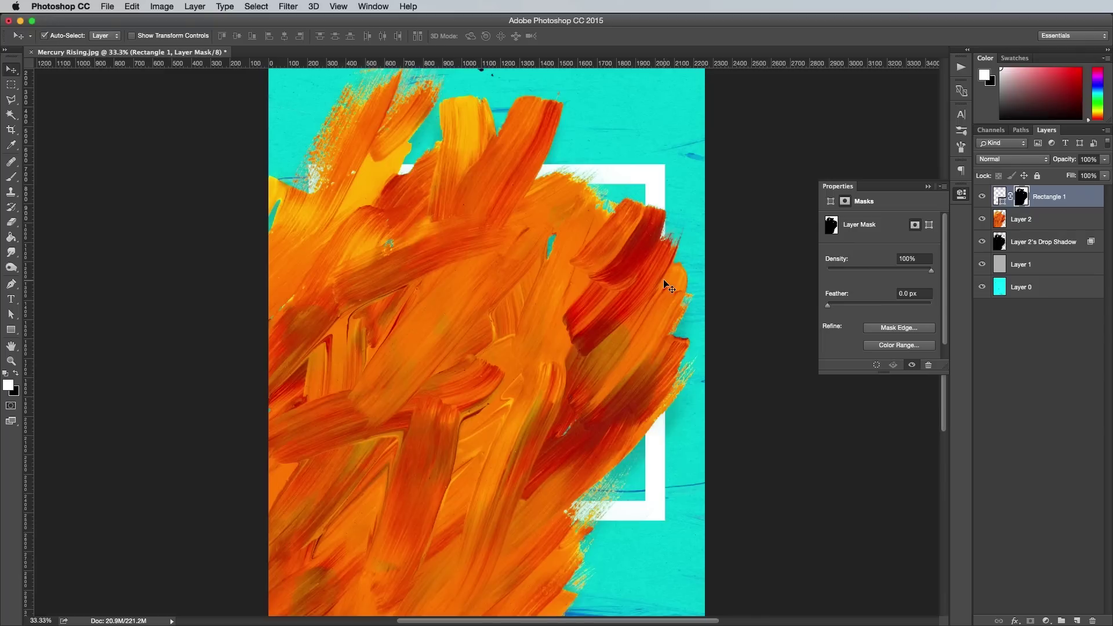
key(b)
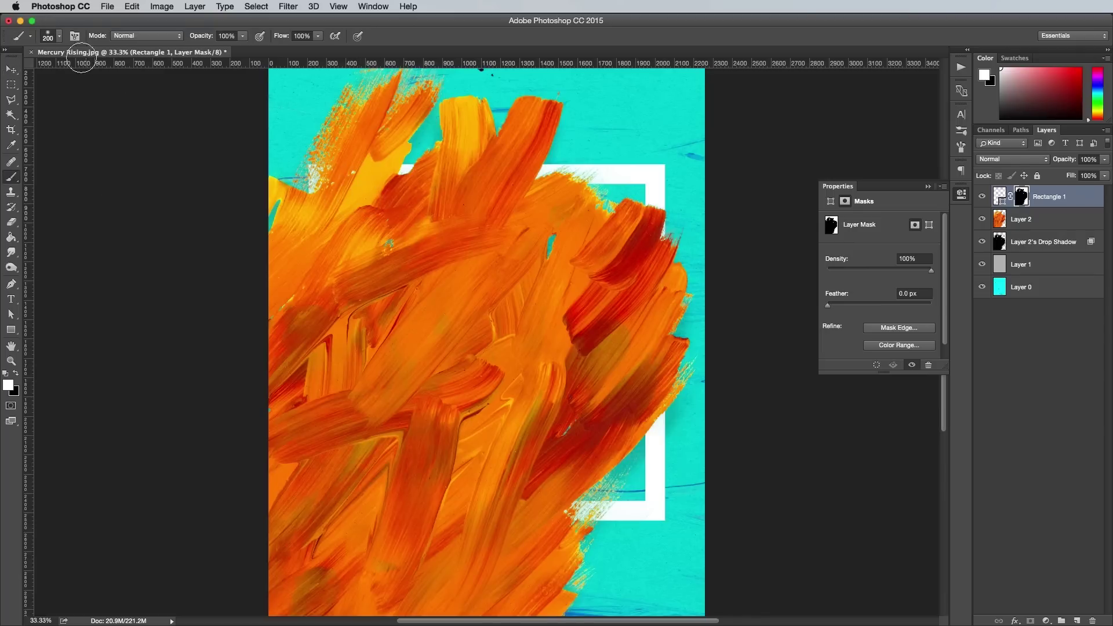
Paint the mask with a 70 px brush to reveal and tidy part of the frame's top edge.
click(58, 36)
click(414, 41)
key(super+equal)
key(super+equal)
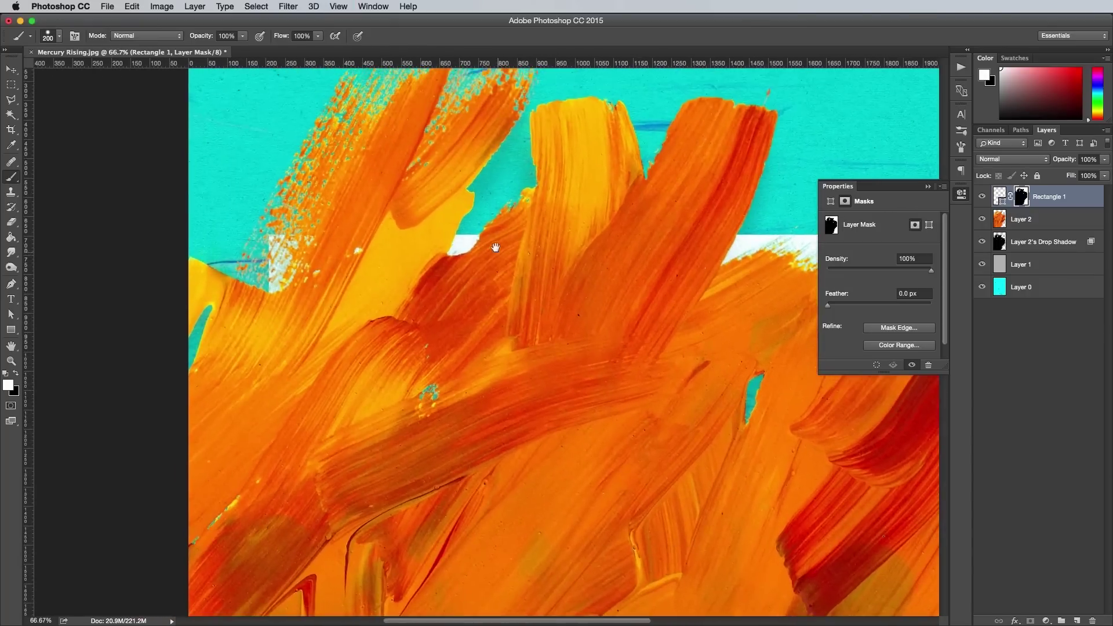
key(bracketleft)
key(bracketleft)
key(bracketleft)
key(bracketleft)
key(bracketleft)
key(bracketleft)
key(bracketleft)
mouse_move(460, 259)
mouse_down()
mouse_move(463, 231)
mouse_move(424, 255)
mouse_move(520, 254)
mouse_up()
key(x)
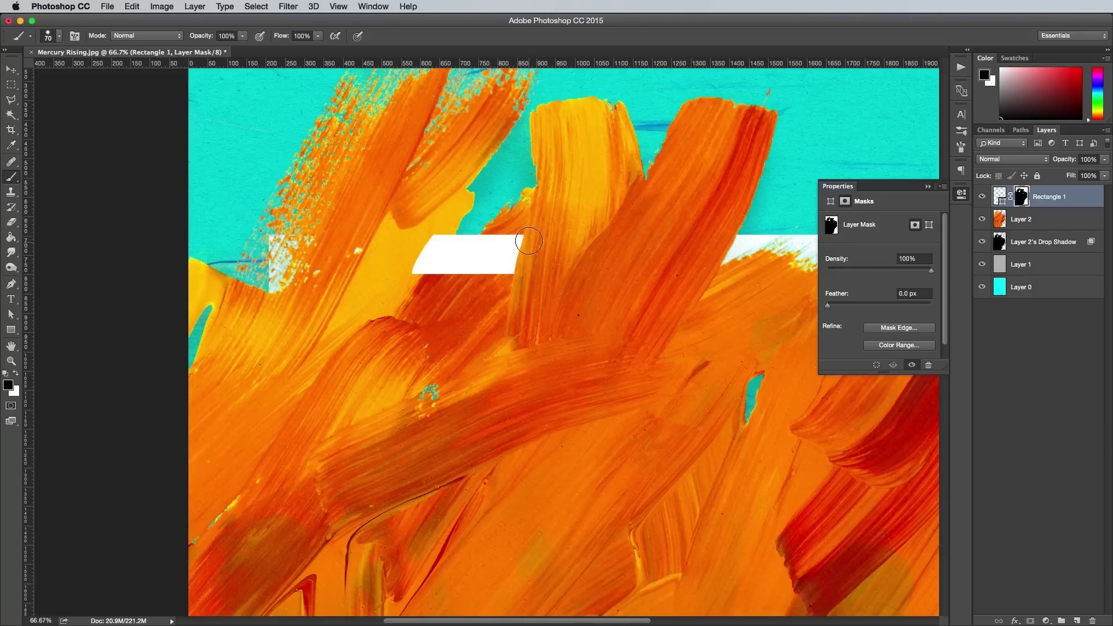
scroll(550, 265, up, 5)
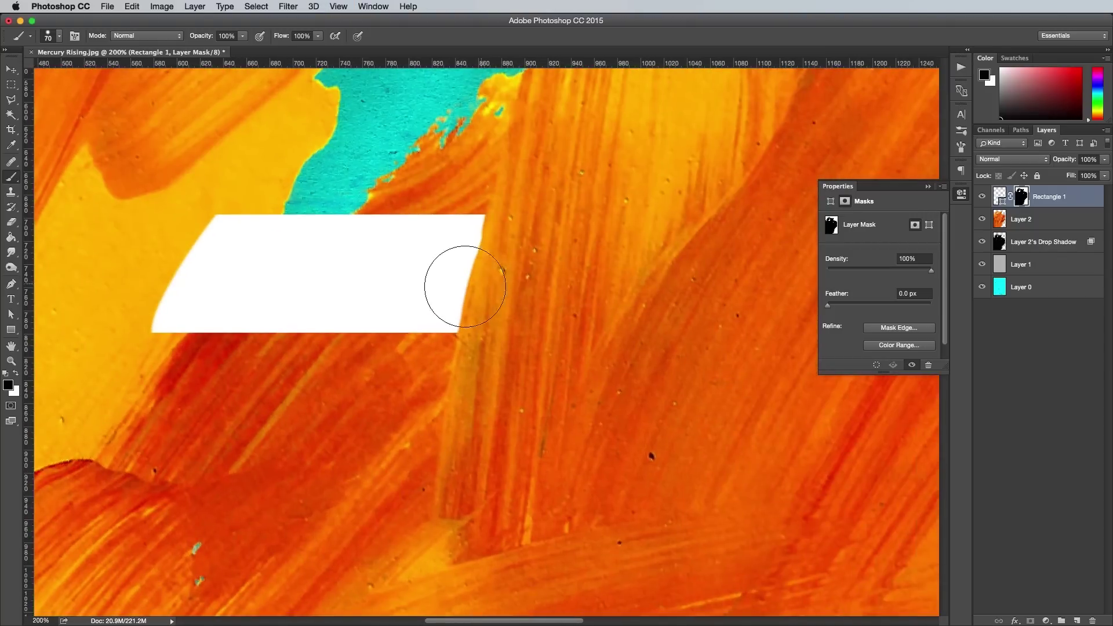
key(x)
drag(465, 232, 428, 315)
key(x)
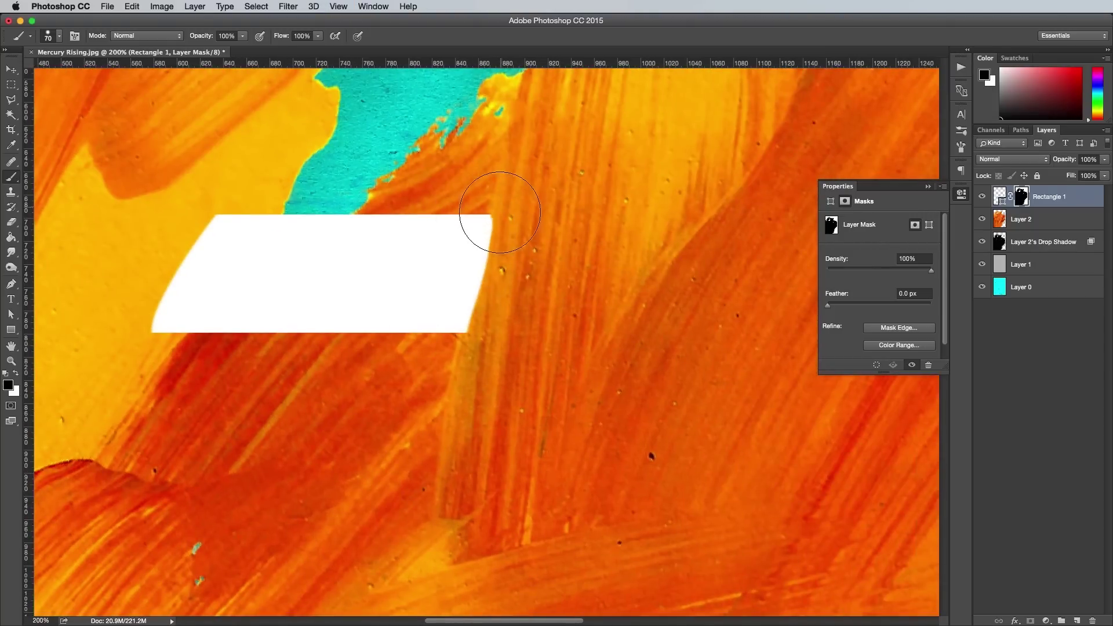
drag(496, 241, 487, 286)
key(x)
drag(460, 236, 427, 318)
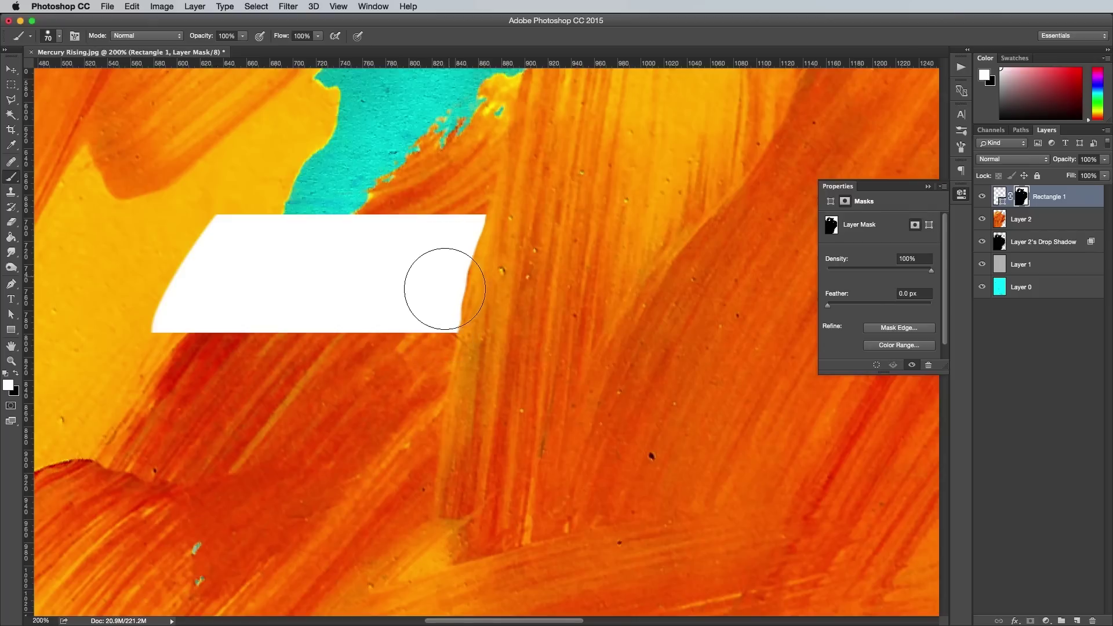
drag(453, 239, 437, 303)
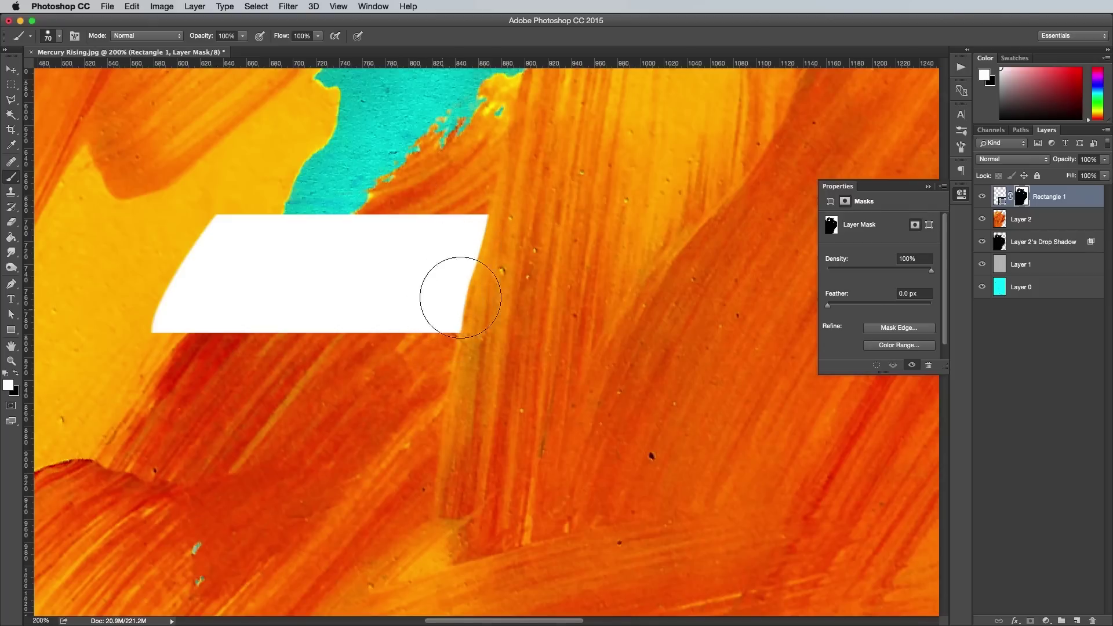
Reveal frame bars across the middle and left side by painting the mask.
key(super+minus)
key(super+minus)
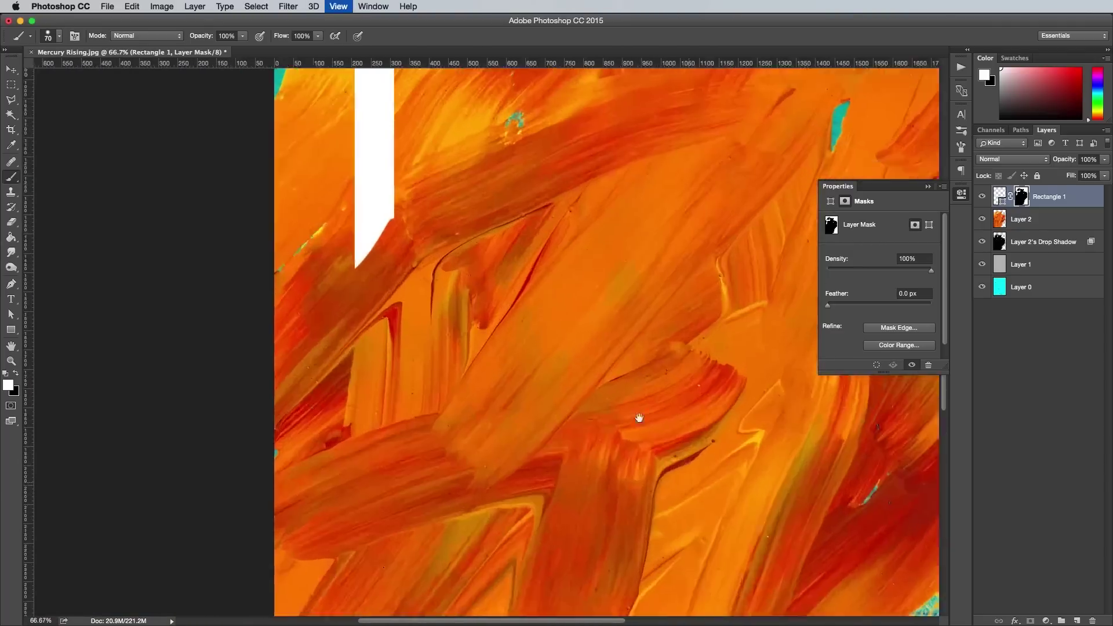
scroll(640, 417, down, 5)
drag(574, 336, 751, 341)
scroll(751, 341, left, 5)
mouse_move(525, 337)
mouse_down()
mouse_move(548, 360)
mouse_move(579, 327)
mouse_move(542, 318)
mouse_move(512, 355)
mouse_move(544, 310)
mouse_move(526, 365)
mouse_move(594, 340)
mouse_move(590, 350)
mouse_move(597, 325)
mouse_up()
key(x)
key(x)
key(x)
key(x)
key(x)
scroll(580, 324, left, 3)
scroll(429, 197, up, 4)
key(x)
mouse_move(447, 195)
mouse_down()
mouse_move(429, 198)
mouse_move(458, 189)
mouse_up()
scroll(459, 189, up, 3)
drag(432, 307, 435, 122)
key(super+minus)
key(super+minus)
key(super+minus)
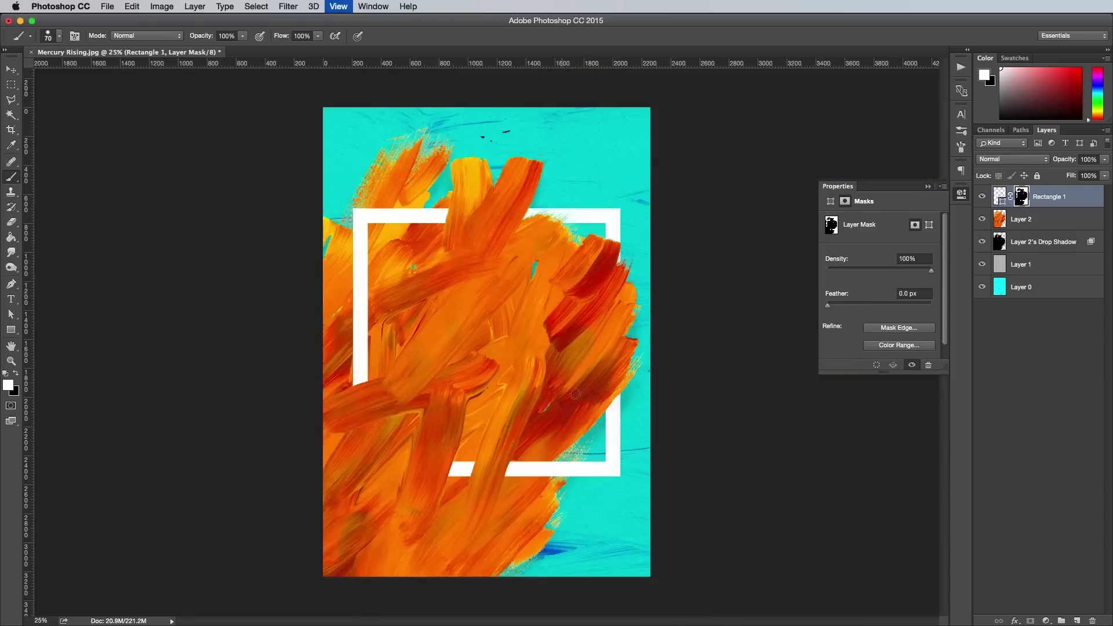
Add a drop shadow to Rectangle 1 and split it into its own layer.
double_click(1086, 199)
click(177, 419)
key(Return)
right_click(1039, 224)
click(1061, 423)
Warp the frame's shadow layer, pulling its lower-right out and lifting its top-right.
key(super+t)
right_click(523, 323)
click(540, 392)
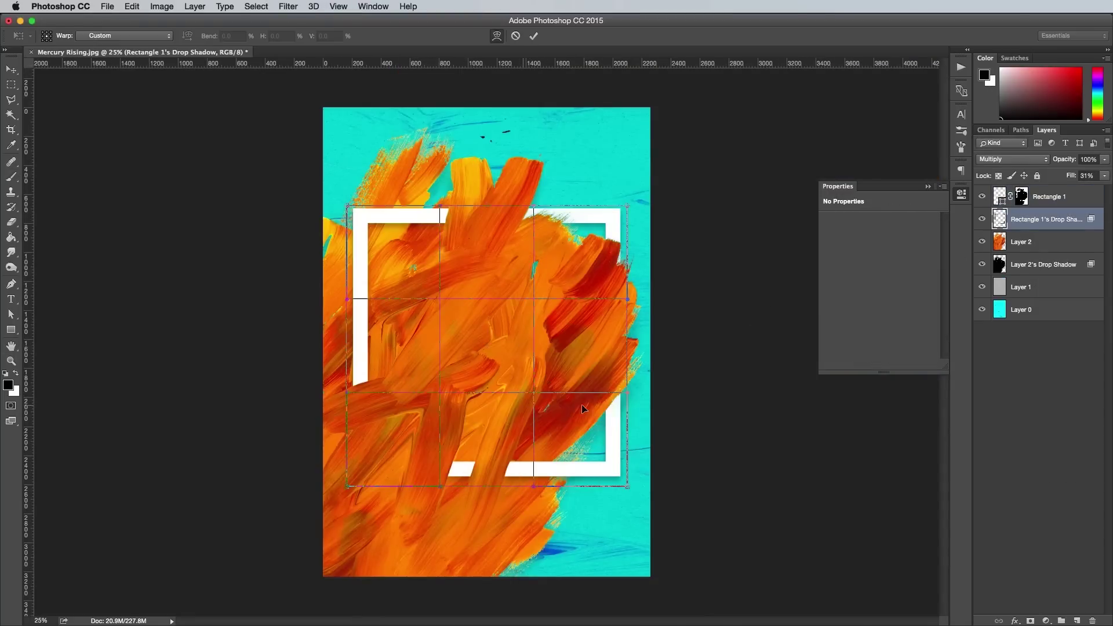
drag(564, 446, 576, 461)
drag(579, 272, 573, 252)
drag(415, 273, 411, 263)
key(Return)
Lower the frame shadow's fill to 19% and start a text line inside the frame.
key(b)
click(1105, 175)
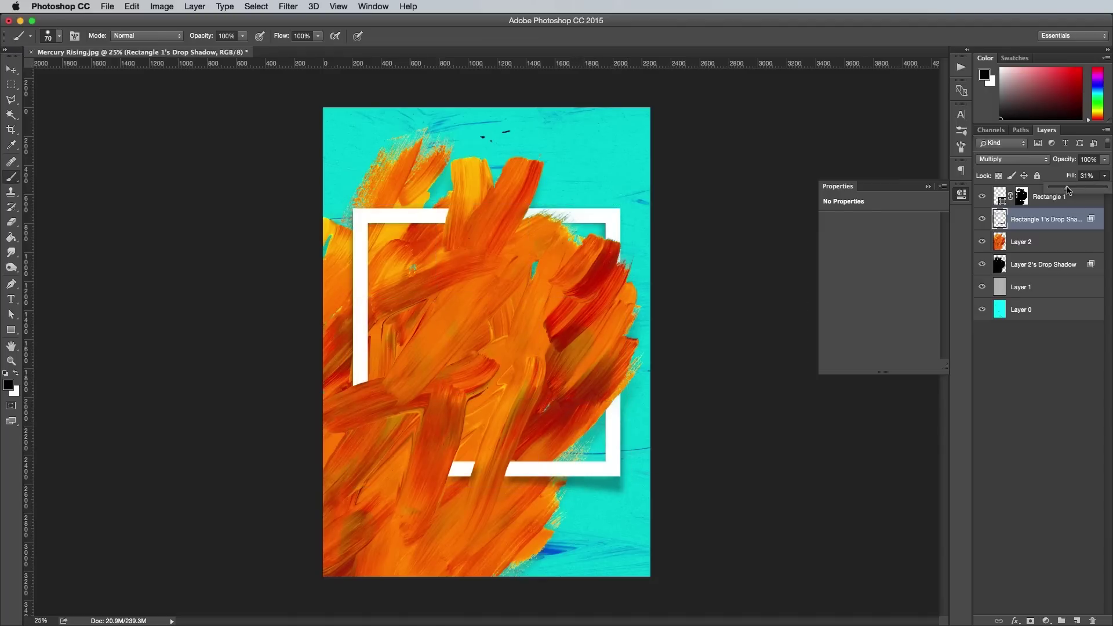
drag(1067, 188, 1063, 192)
key(alt+bracketright)
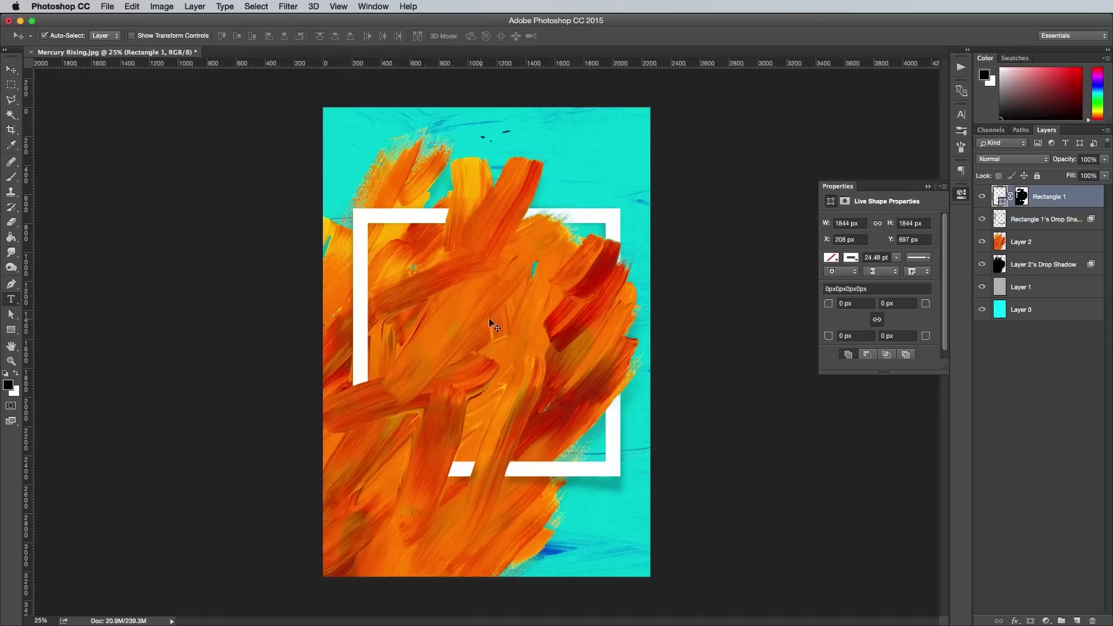
key(t)
click(425, 290)
Type SUMMER, then enlarge it across the white frame and move it up inside the frame.
text(SUMMER)
key(super+Return)
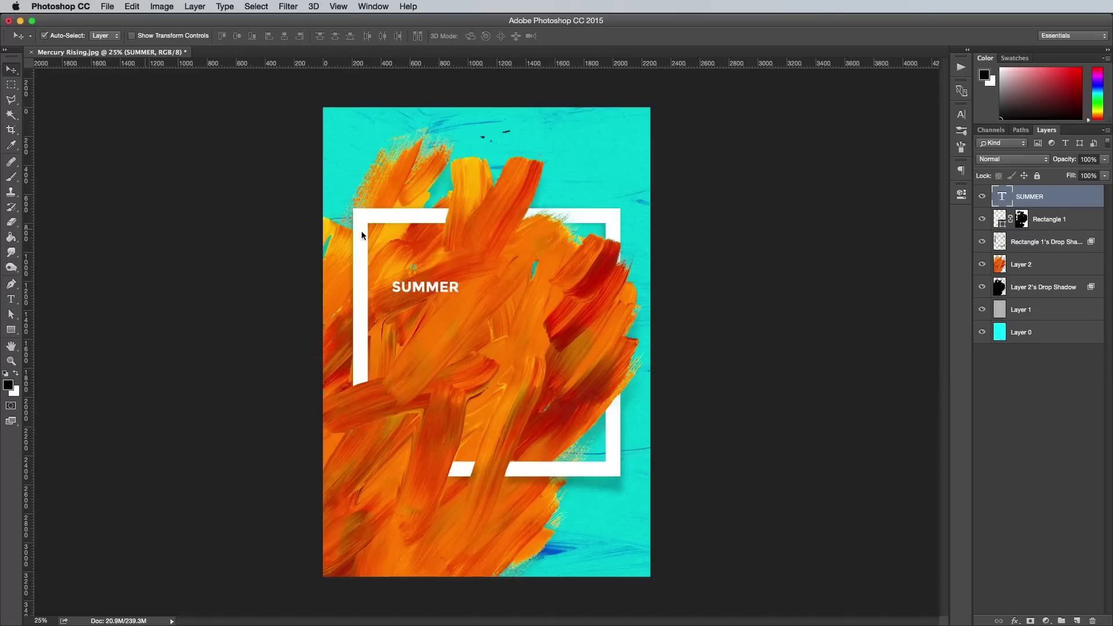
key(super+plus)
key(super+t)
drag(410, 245, 691, 310)
drag(297, 219, 286, 216)
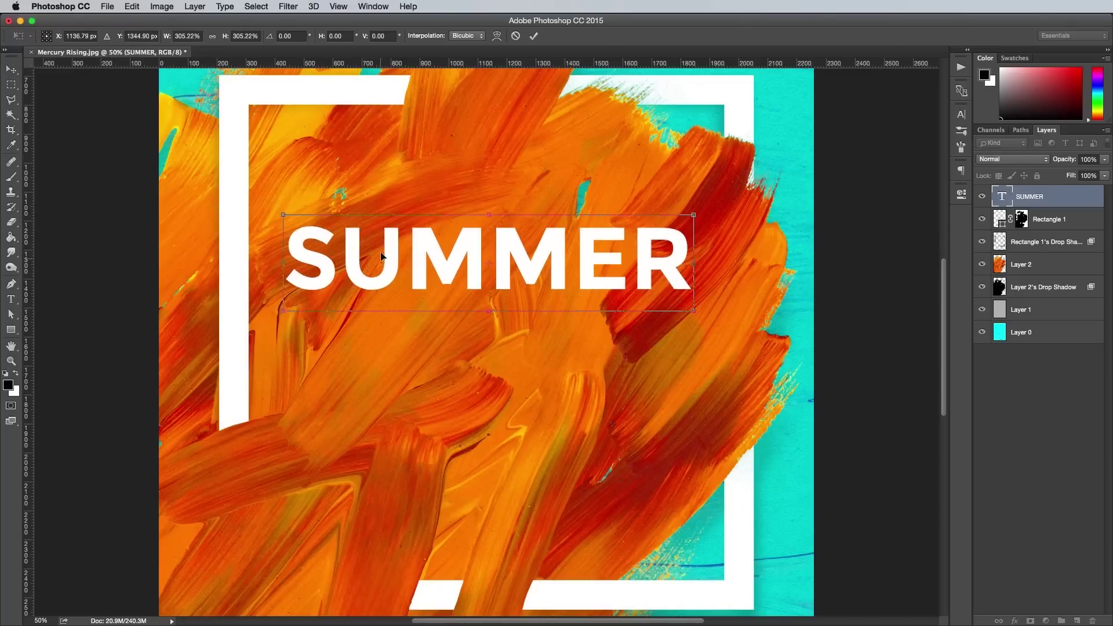
drag(413, 260, 413, 186)
drag(286, 140, 285, 137)
key(Return)
Duplicate SUMMER below itself, retype it as SOUNDS and scale it to SUMMER's width.
drag(454, 202, 458, 255)
key(t)
double_click(445, 268)
text(SOUNDS)
key(super+Return)
key(v)
key(super+t)
drag(293, 213, 292, 212)
drag(677, 213, 691, 212)
key(Return)
Duplicate SOUNDS below, retype it as FESTIVAL and fit it to the title width.
drag(472, 279, 472, 360)
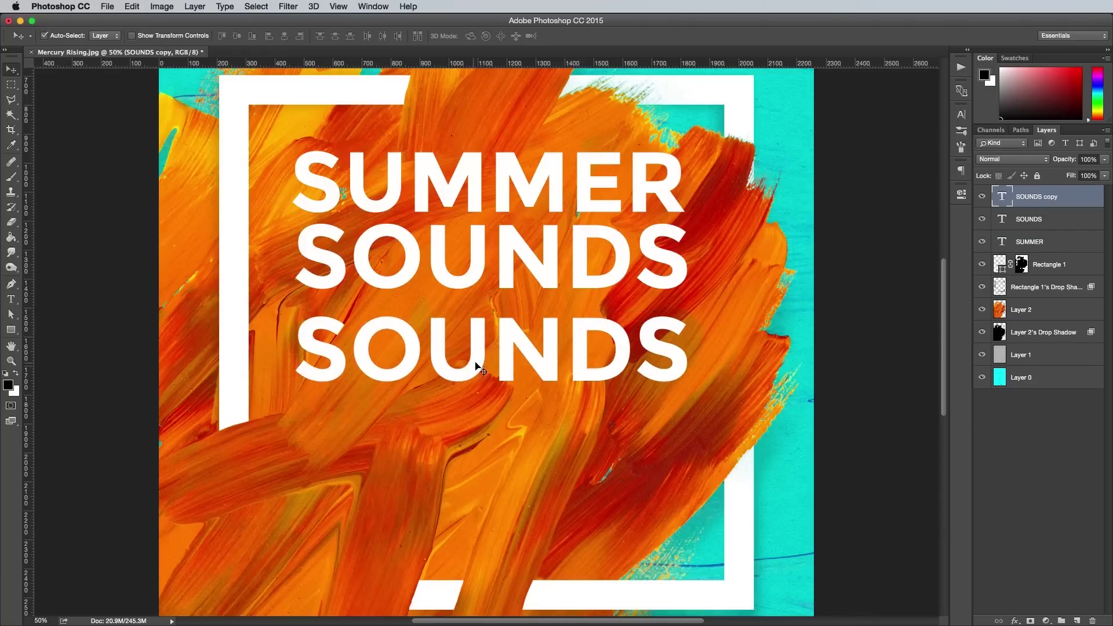
key(t)
double_click(473, 360)
text(FESTIVAL)
key(super+Return)
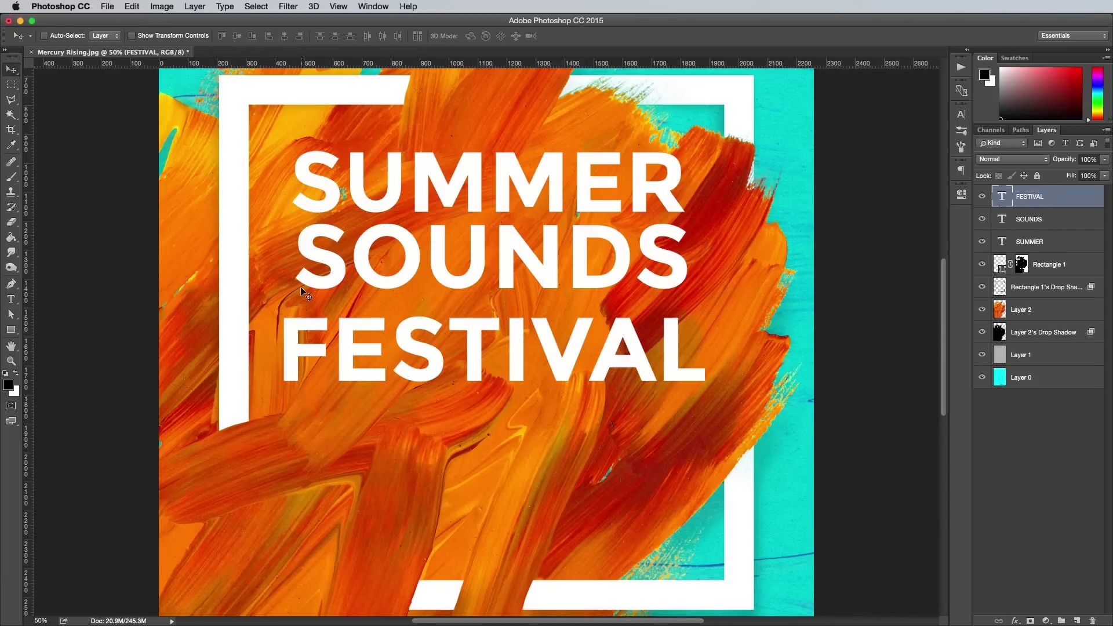
key(v)
key(super+t)
drag(692, 311, 692, 307)
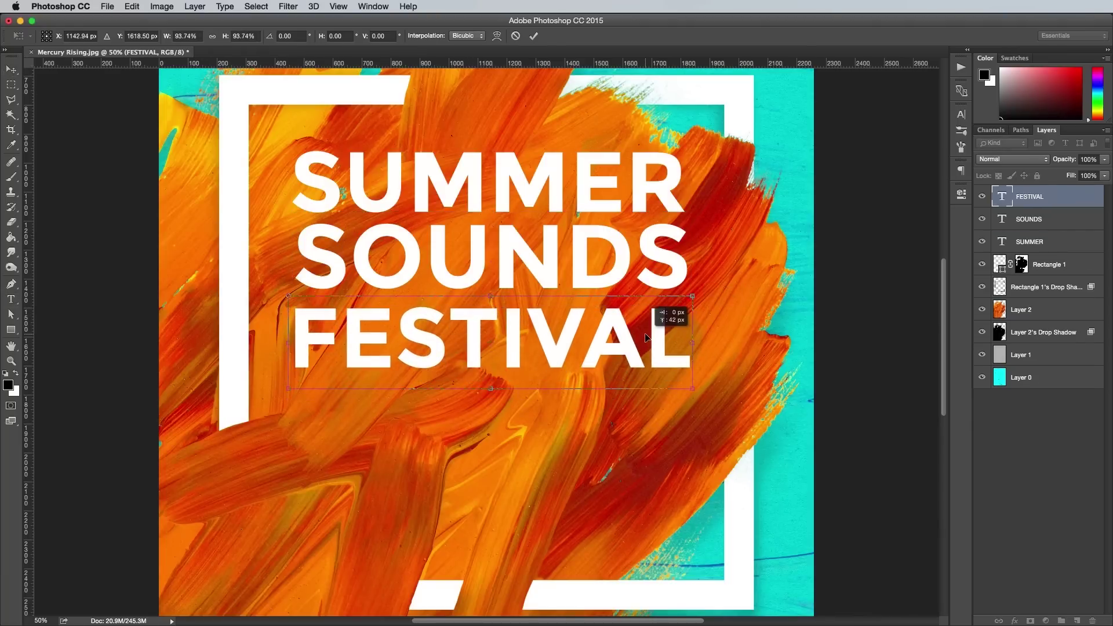
key(Return)
Duplicate FESTIVAL below, retype it as 2016 and set it in Have Heart One Regular.
drag(552, 350, 551, 466)
double_click(550, 467)
text(2016)
key(ctrl+a)
click(148, 36)
text(have)
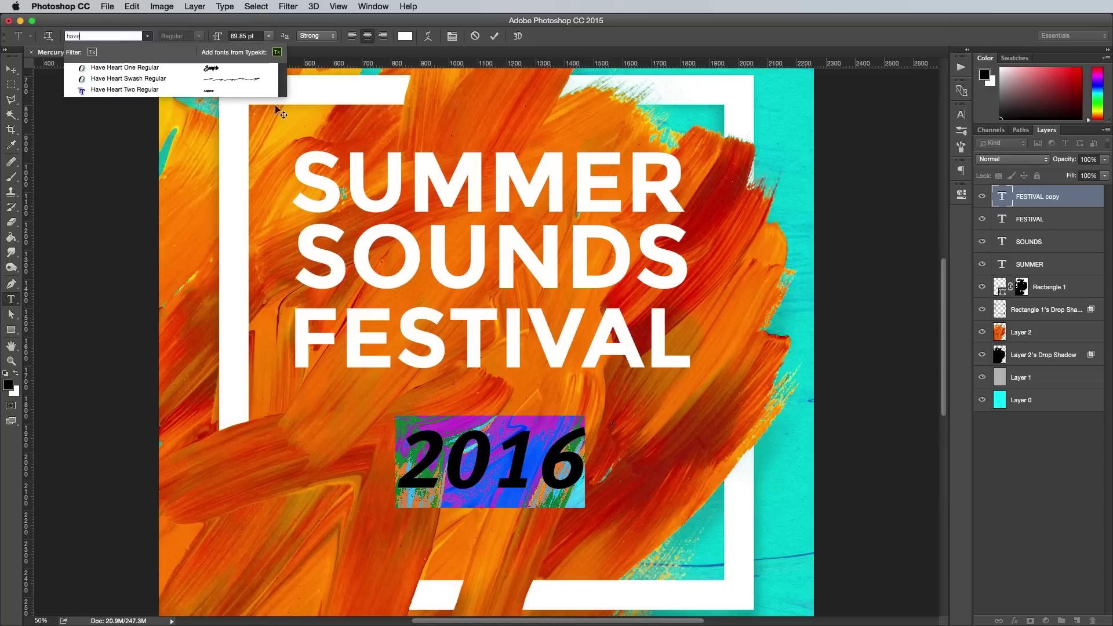
key(Return)
click(147, 36)
click(145, 337)
key(ctrl+Return)
Enlarge 2016 to about 349%, skew it slightly and place it under FESTIVAL.
key(ctrl+t)
drag(432, 441, 258, 302)
drag(331, 427, 330, 315)
right_click(599, 426)
click(638, 472)
drag(677, 465, 677, 447)
drag(567, 410, 572, 447)
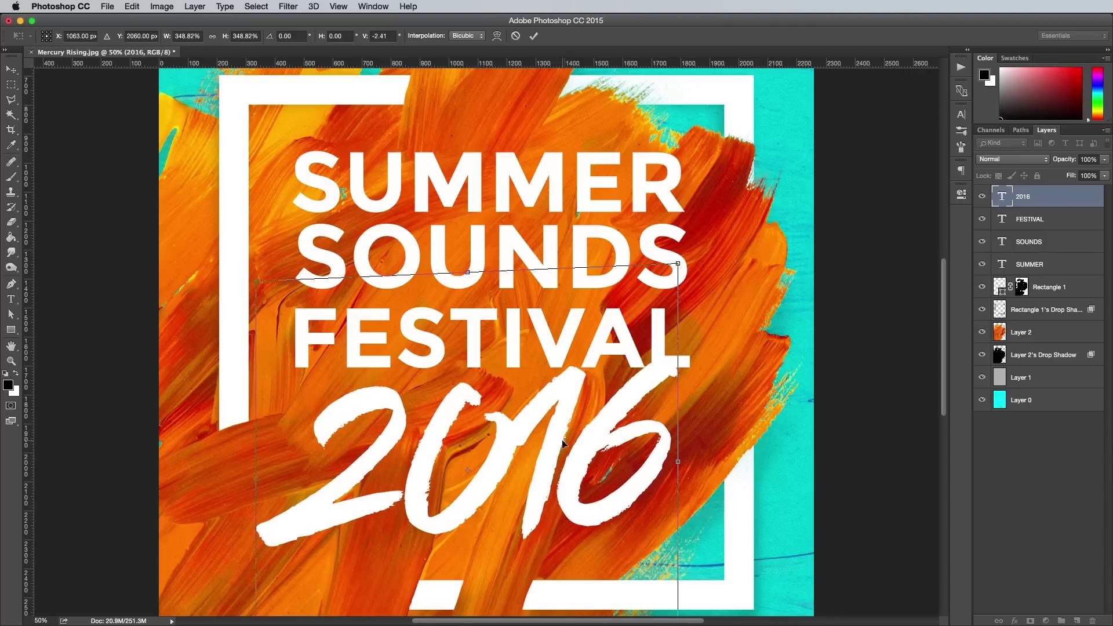
key(Return)
Nudge FESTIVAL up, then shrink all four title layers together to about 94%.
click(473, 315)
key(shift+Up)
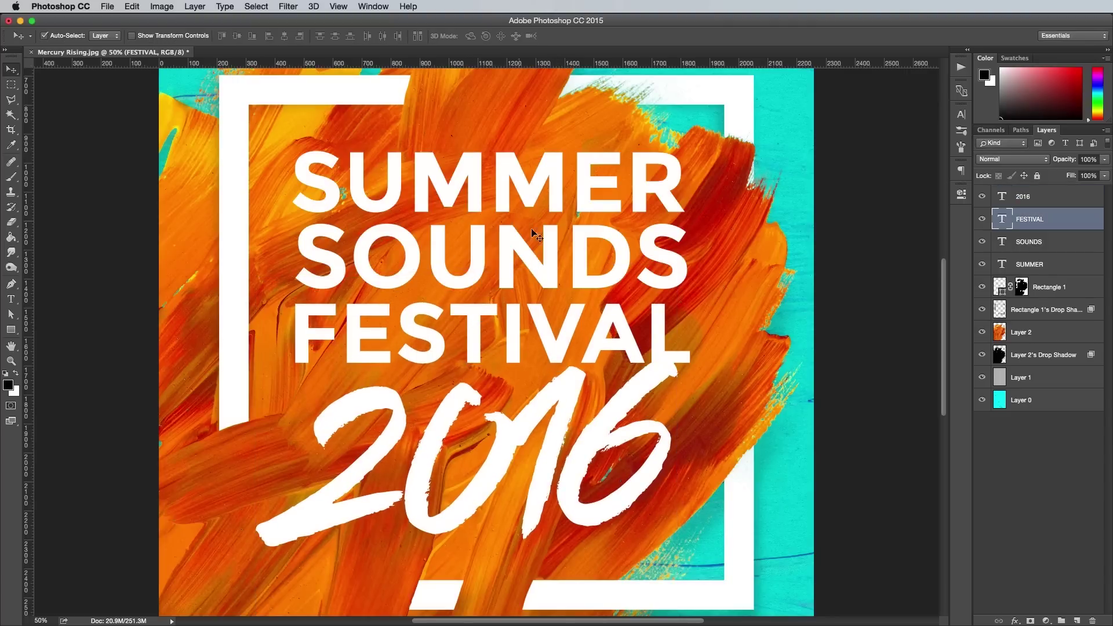
shift+click(577, 374)
shift+click(583, 255)
shift+click(583, 195)
key(super+minus)
key(super+minus)
key(super+t)
drag(372, 243, 413, 284)
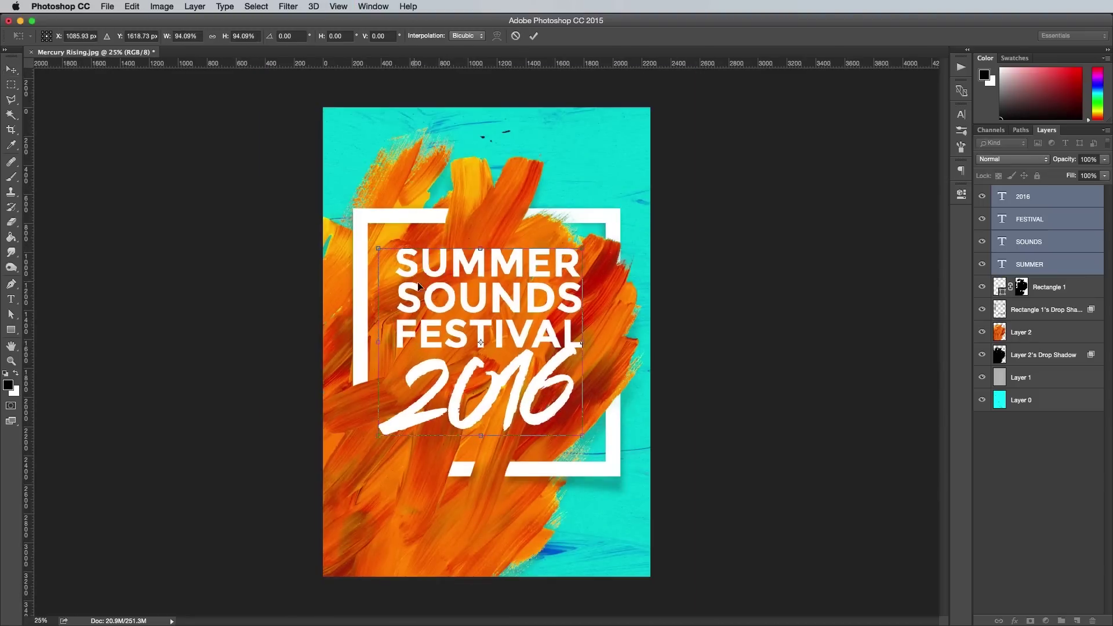
key(Return)
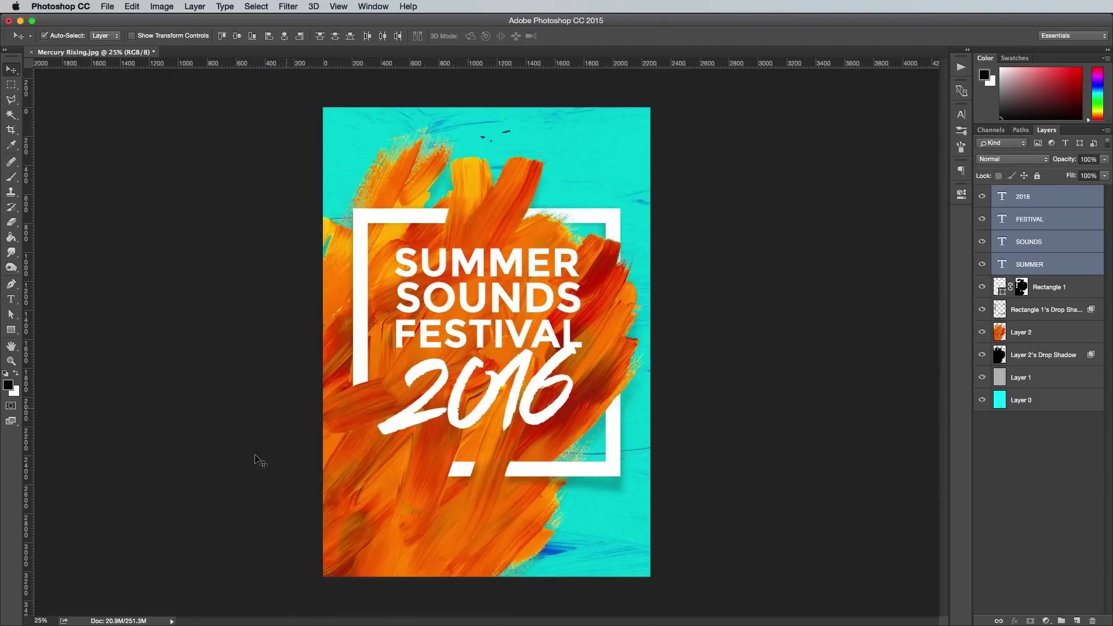
Copy the bottom brush stroke from Vectors.ai in Illustrator and paste it into the poster.
key(F11)
double_click(260, 64)
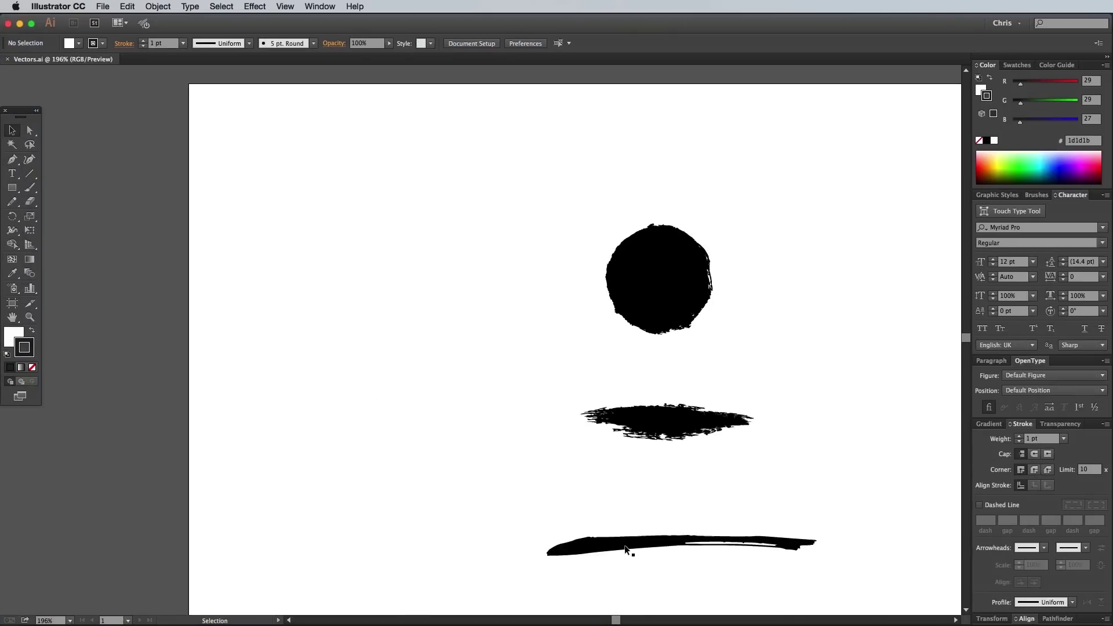
click(626, 546)
key(a)
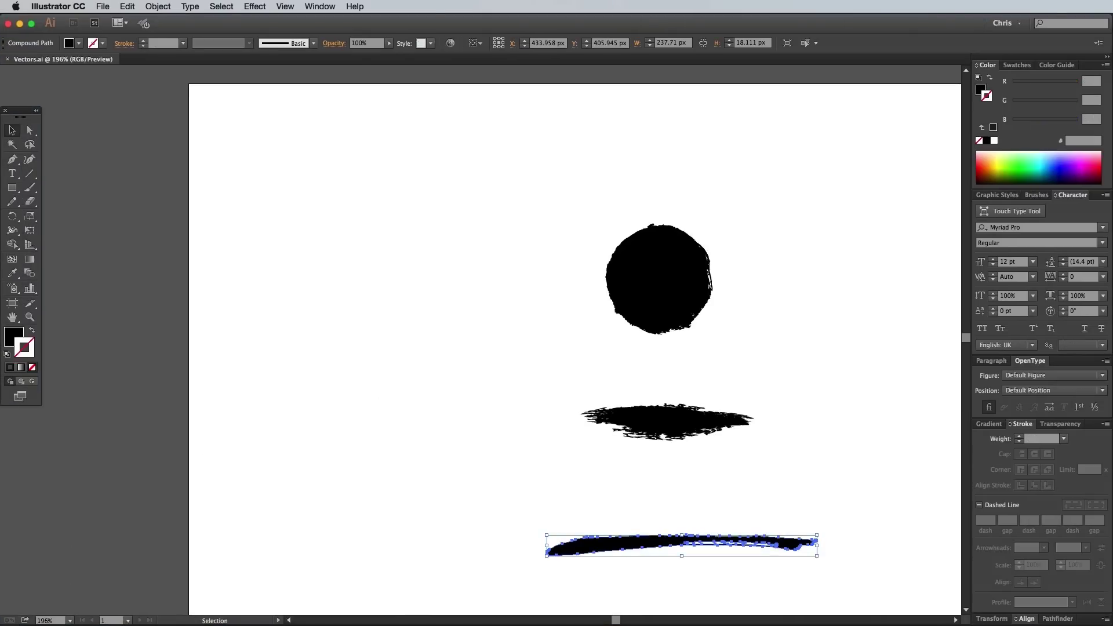
key(super+Tab)
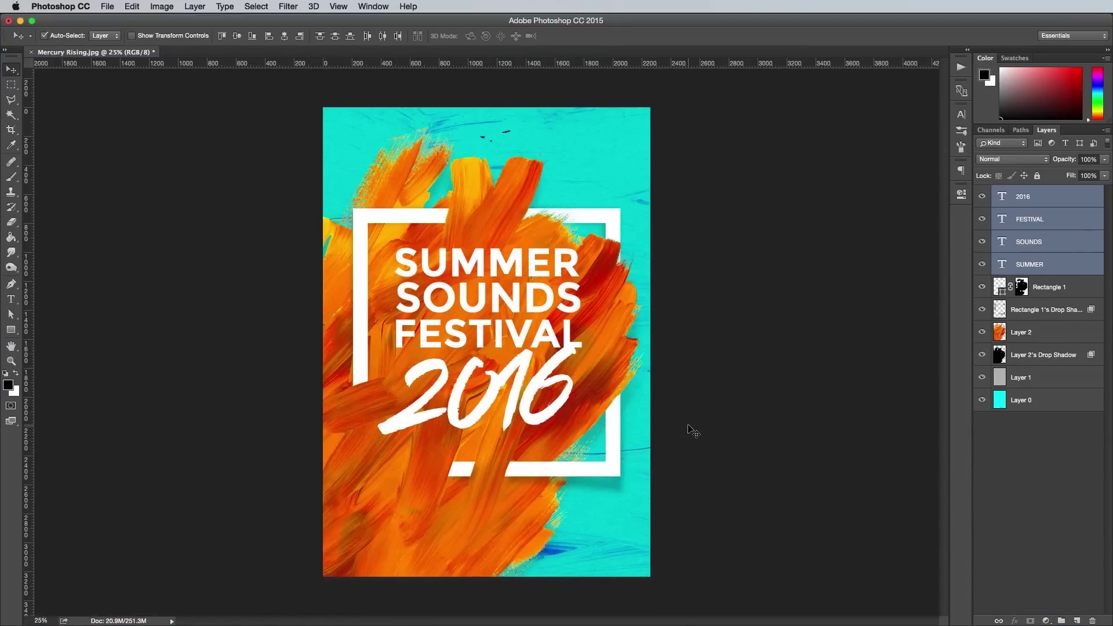
key(super+v)
Place the pasted brush stroke below 2016, stretch it wider and invert it to white.
click(783, 363)
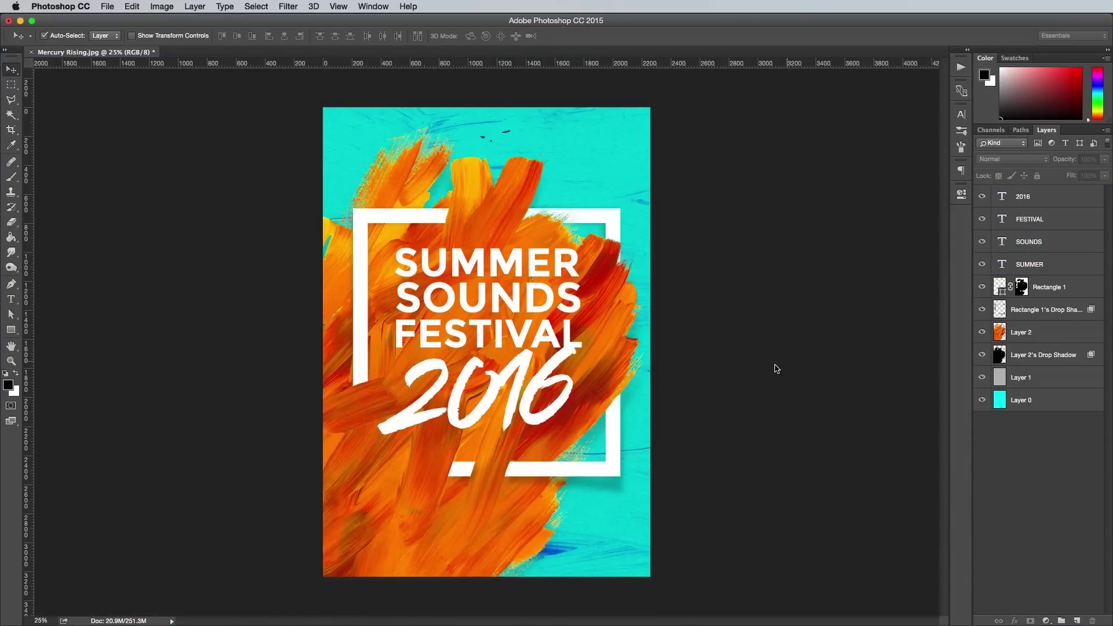
drag(472, 343, 463, 432)
key(super+plus)
drag(404, 467, 351, 464)
key(Return)
key(super+i)
key(super+plus)
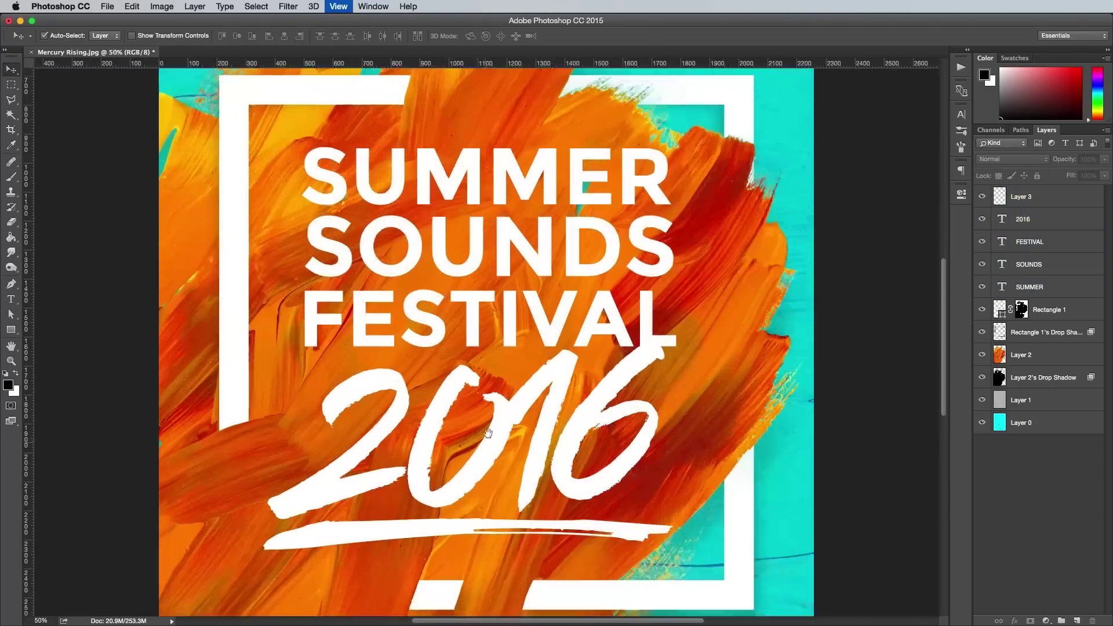
drag(516, 273, 473, 487)
key(t)
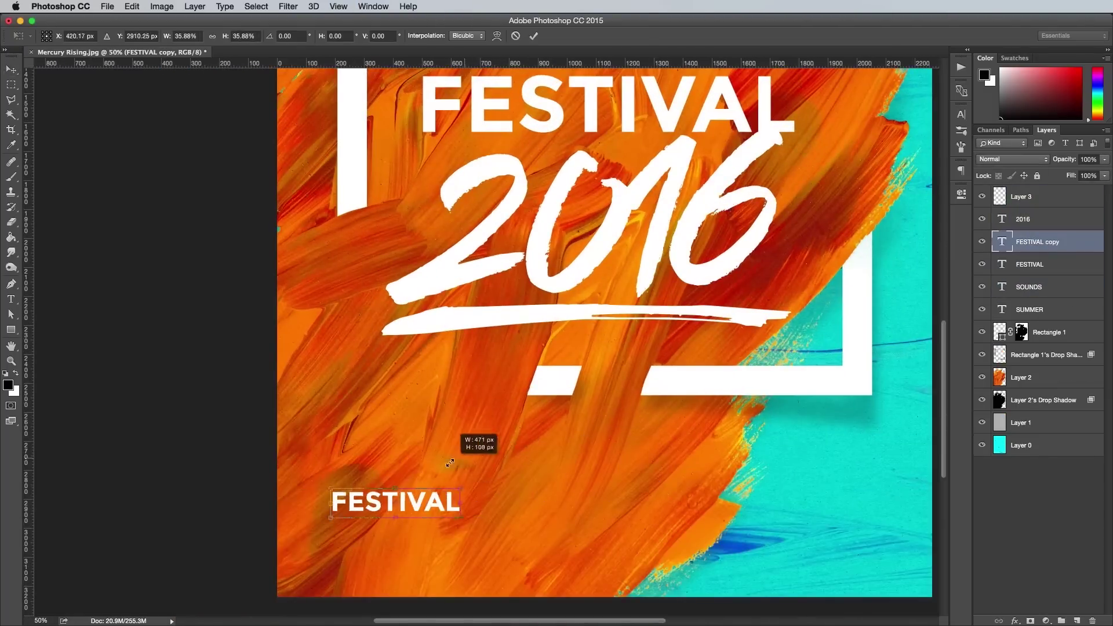
double_click(439, 488)
key(super+Return)
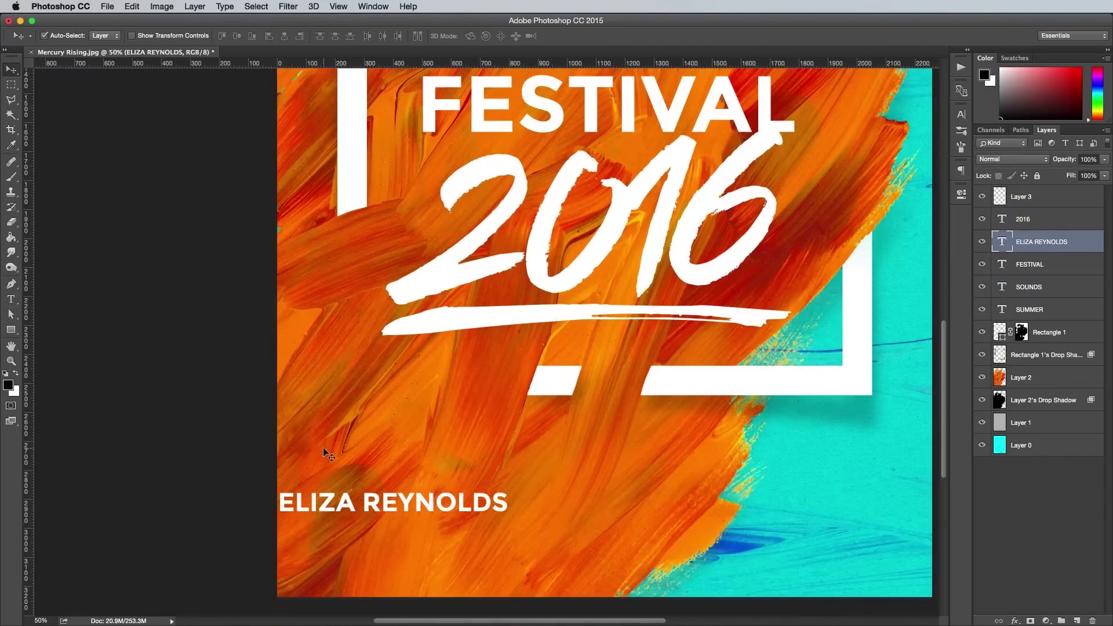
drag(316, 436, 420, 387)
key(super+t)
drag(584, 432, 529, 493)
Add copies of the name below it, retyped as SEAGRASS and THE AMBUSH SQUAD.
key(Return)
double_click(529, 493)
text(SEAGRASS)
key(super+Return)
drag(440, 489, 440, 536)
double_click(440, 536)
text(THE AMBUSH SQUAD)
key(super+Return)
Centre the three lineup names horizontally and distribute them evenly top to bottom.
key(v)
click(513, 495)
key(alt+bracketleft)
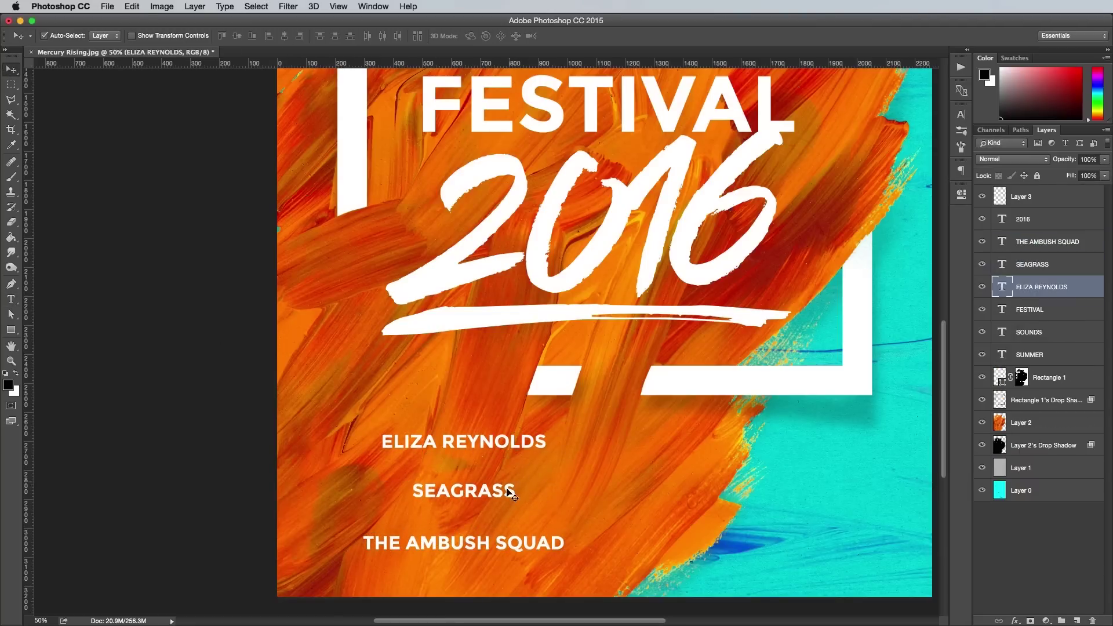
shift+click(509, 493)
shift+click(511, 540)
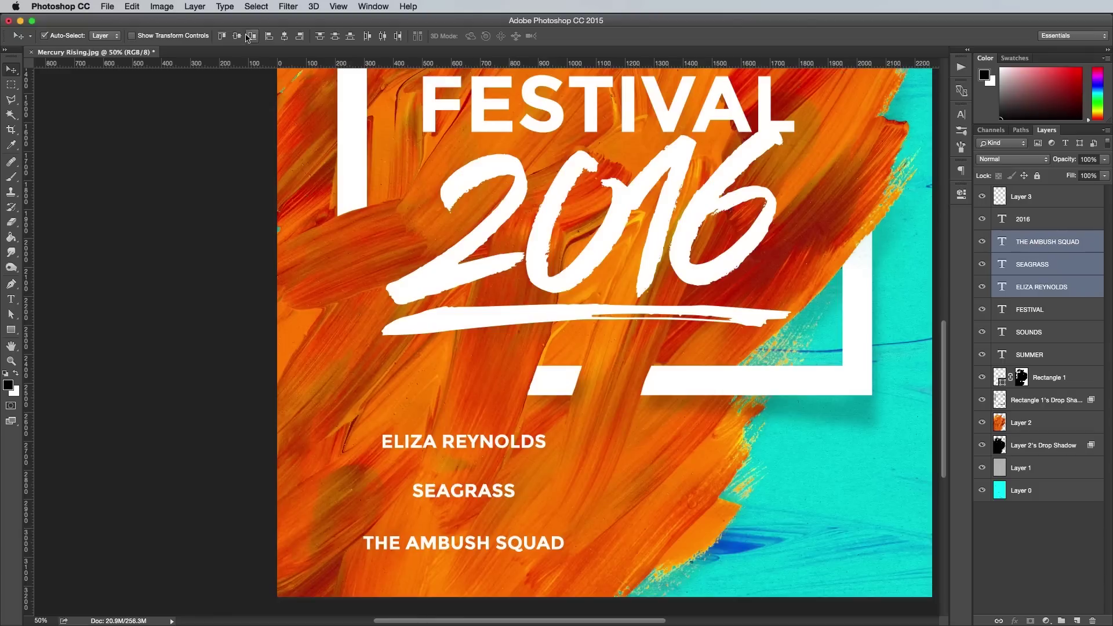
click(284, 36)
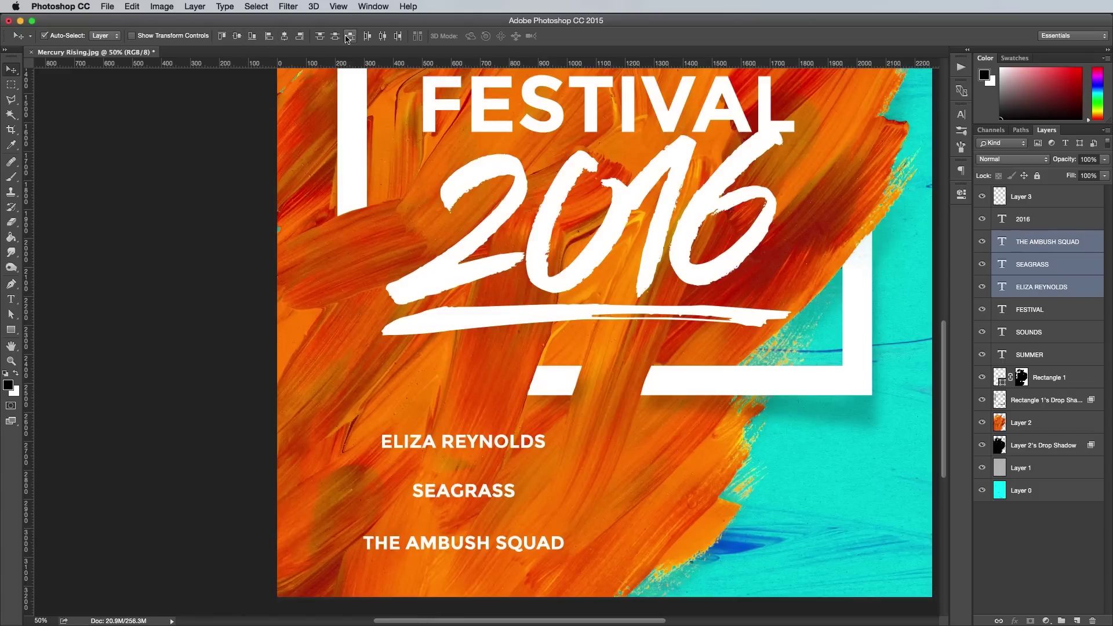
click(336, 36)
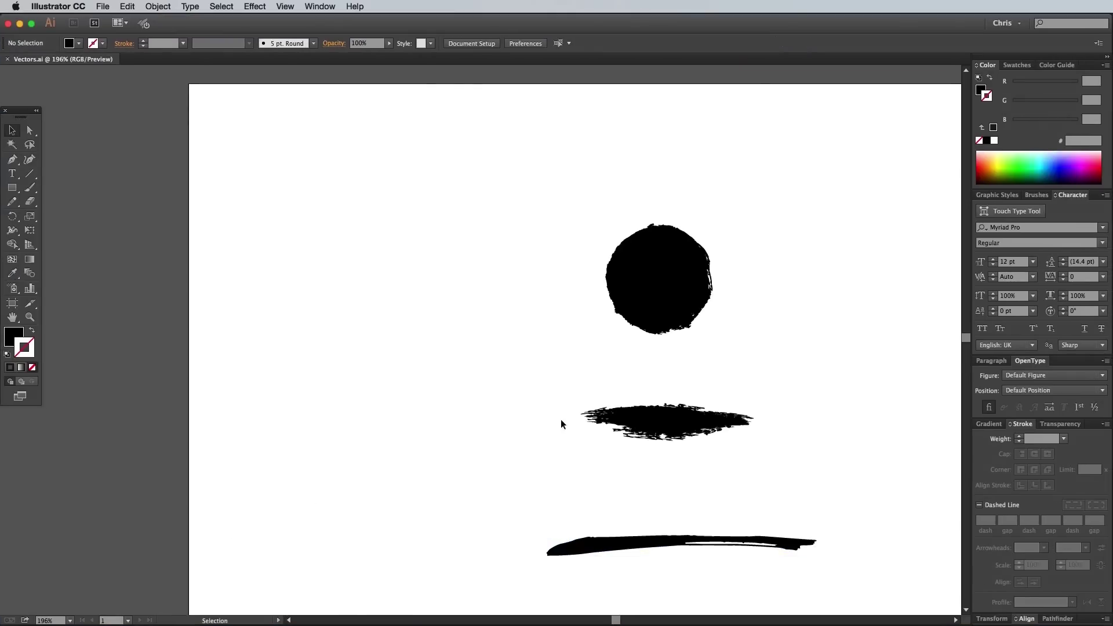
click(635, 423)
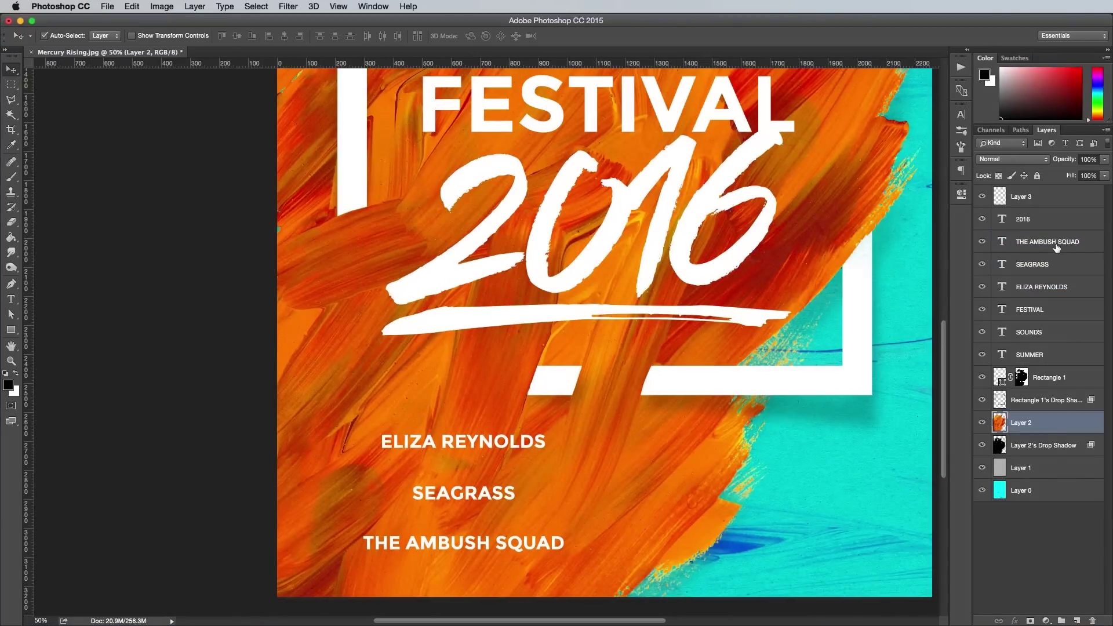
key(cmd+v)
click(780, 366)
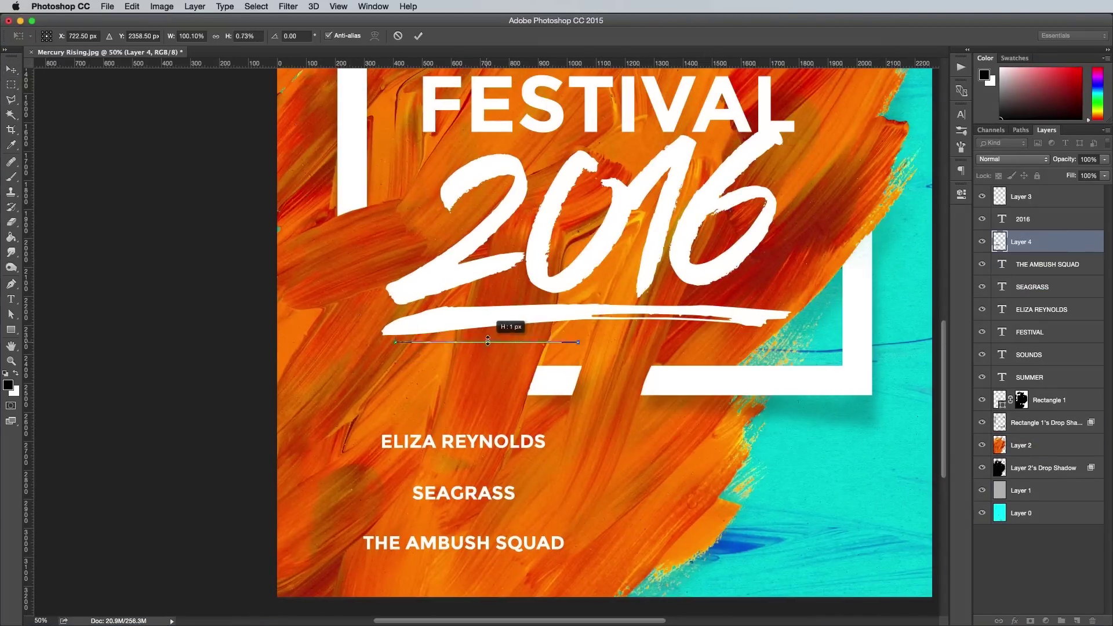
drag(486, 342, 445, 464)
key(Return)
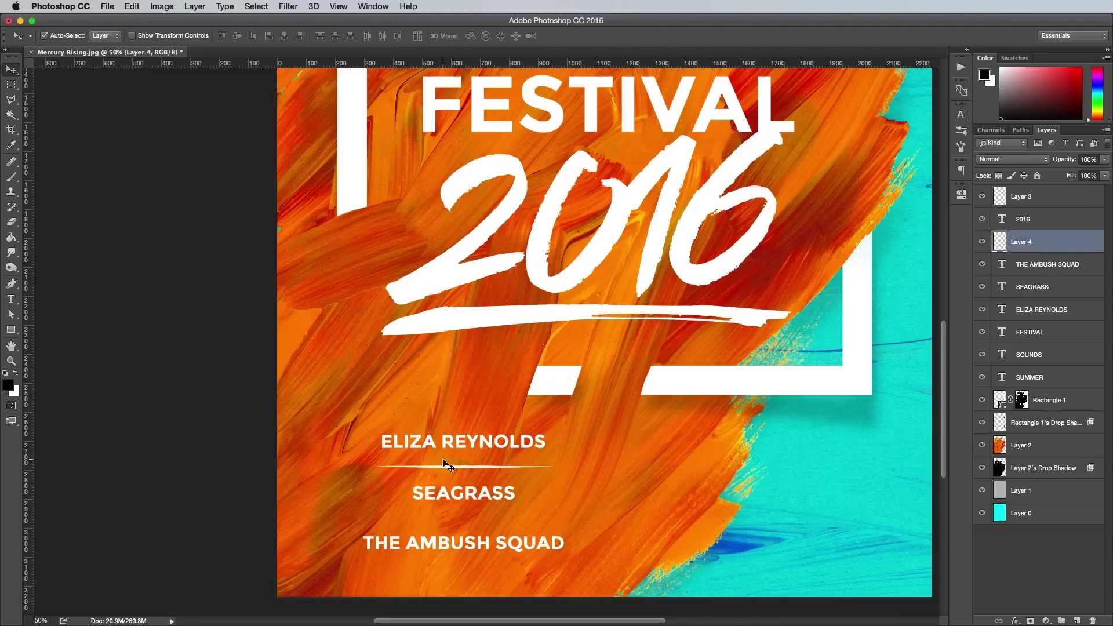
key(cmd+j)
key(shift+Down)
key(shift+Down)
key(shift+Down)
key(shift+Down)
key(shift+Down)
key(shift+Down)
key(shift+Down)
key(shift+Down)
key(shift+Down)
key(shift+Down)
key(shift+Down)
key(shift+Down)
key(shift+Down)
key(shift+Down)
key(shift+Down)
key(shift+Down)
key(shift+Down)
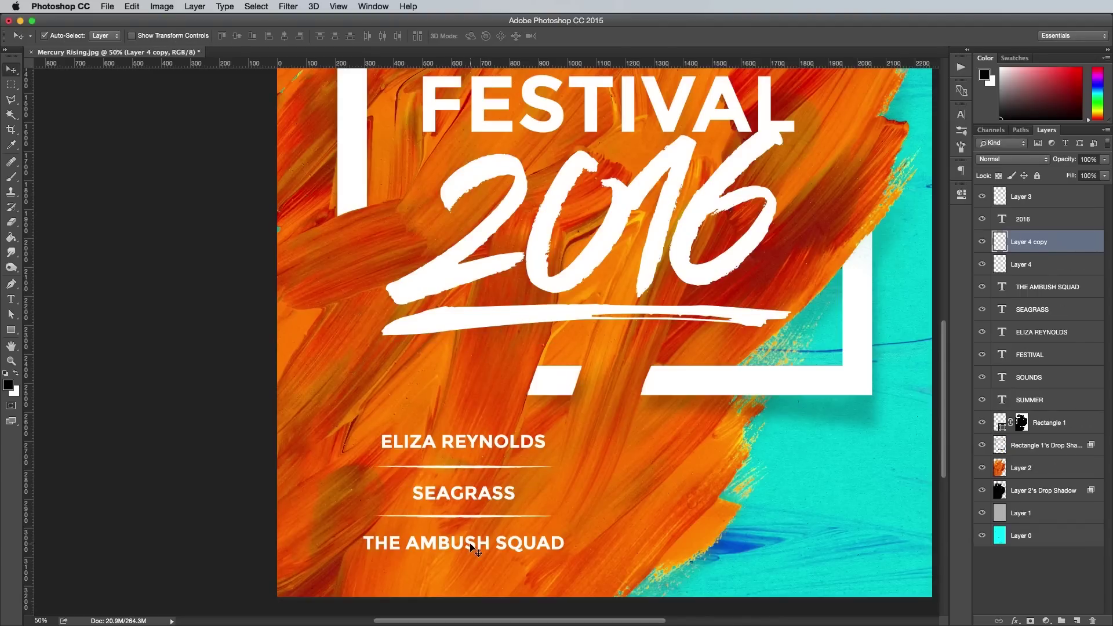
Copy the whole lineup column, names and dividers, to the right side of the poster.
click(471, 546)
shift+click(473, 517)
shift+click(481, 497)
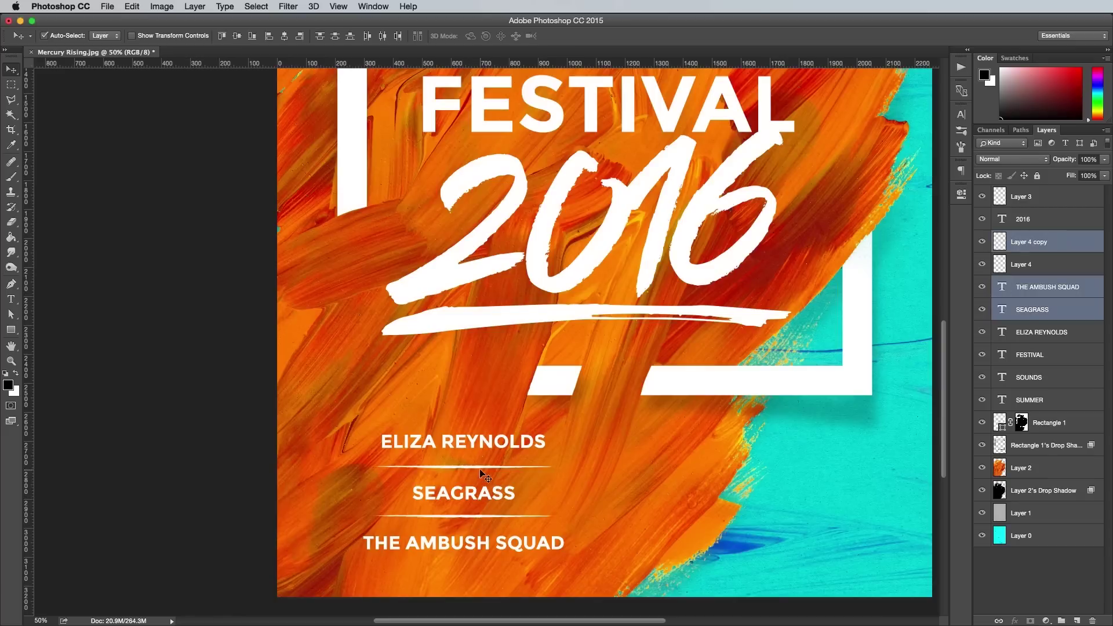
shift+click(483, 466)
shift+click(487, 448)
drag(492, 440, 784, 451)
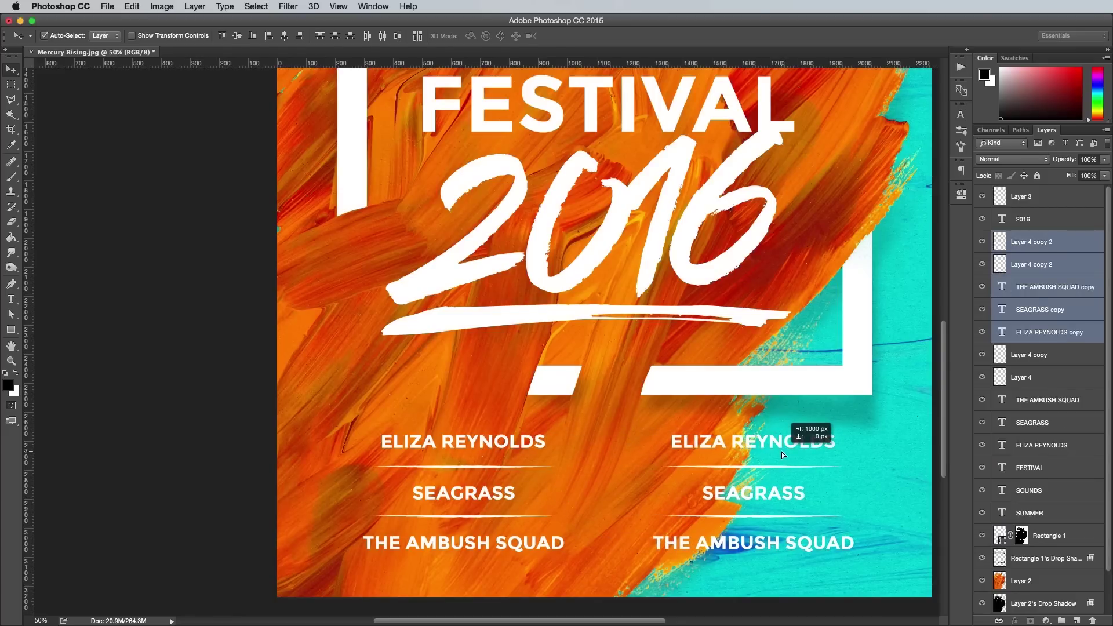
key(t)
triple_click(766, 439)
text(MERCURY RISING)
double_click(752, 493)
text(DJ FIZZ)
triple_click(754, 543)
click(12, 70)
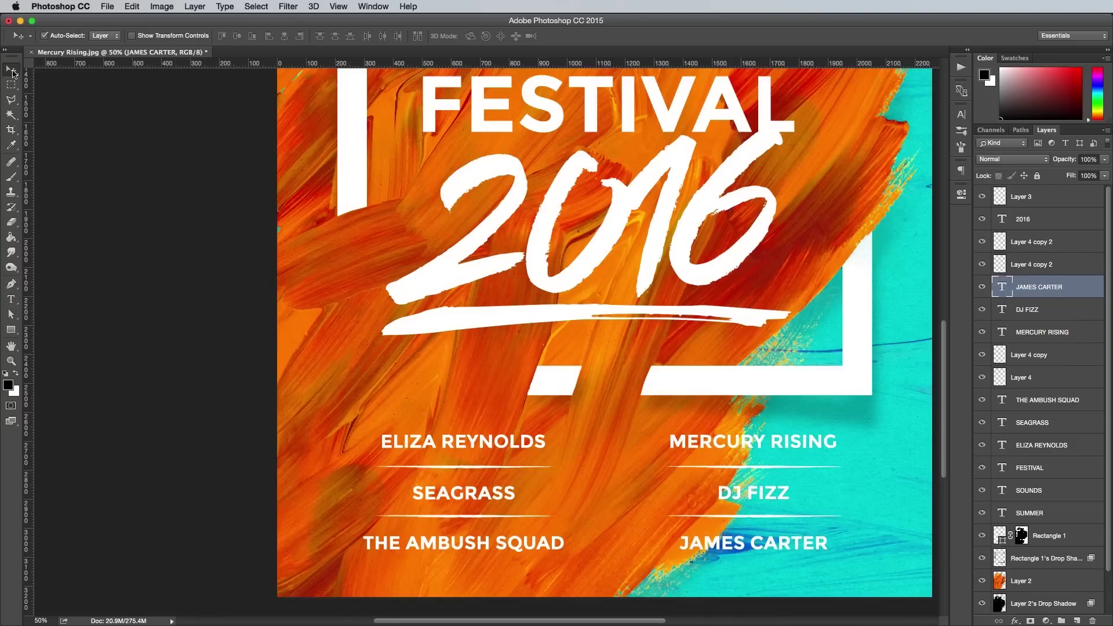
Shift all the lineup layers together 10 px to the right.
click(1053, 242)
shift+click(1047, 513)
shift+click(1053, 468)
shift+click(1044, 445)
key(super+t)
drag(756, 492, 762, 492)
key(Return)
key(super+minus)
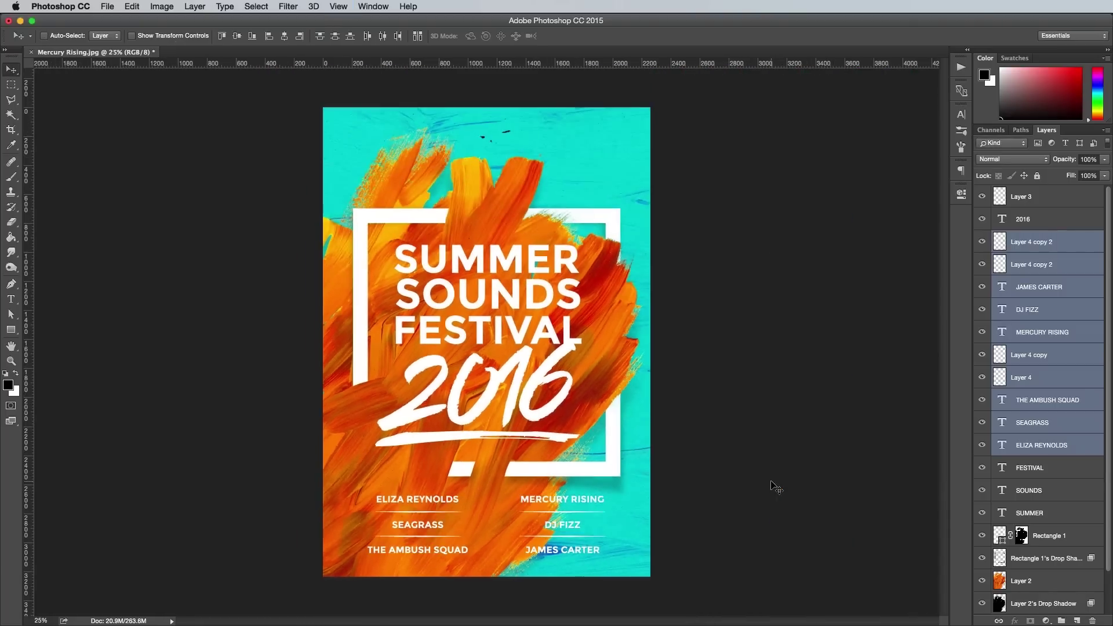
key(super+plus)
Copy the black circle shape from Vectors.ai for use in the poster.
key(F11)
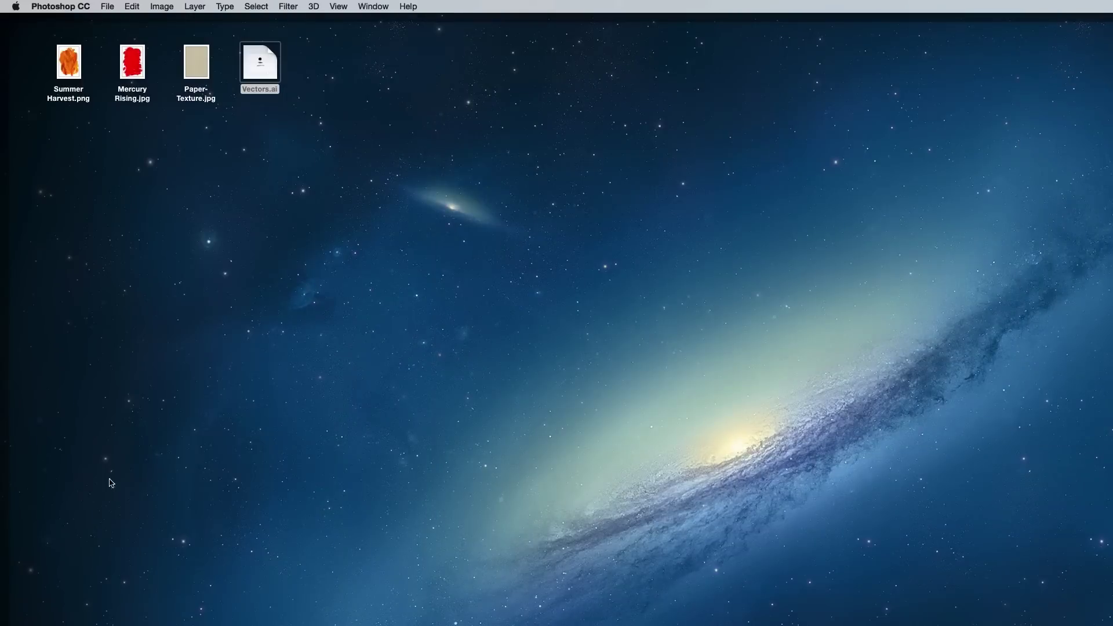
double_click(260, 62)
click(659, 308)
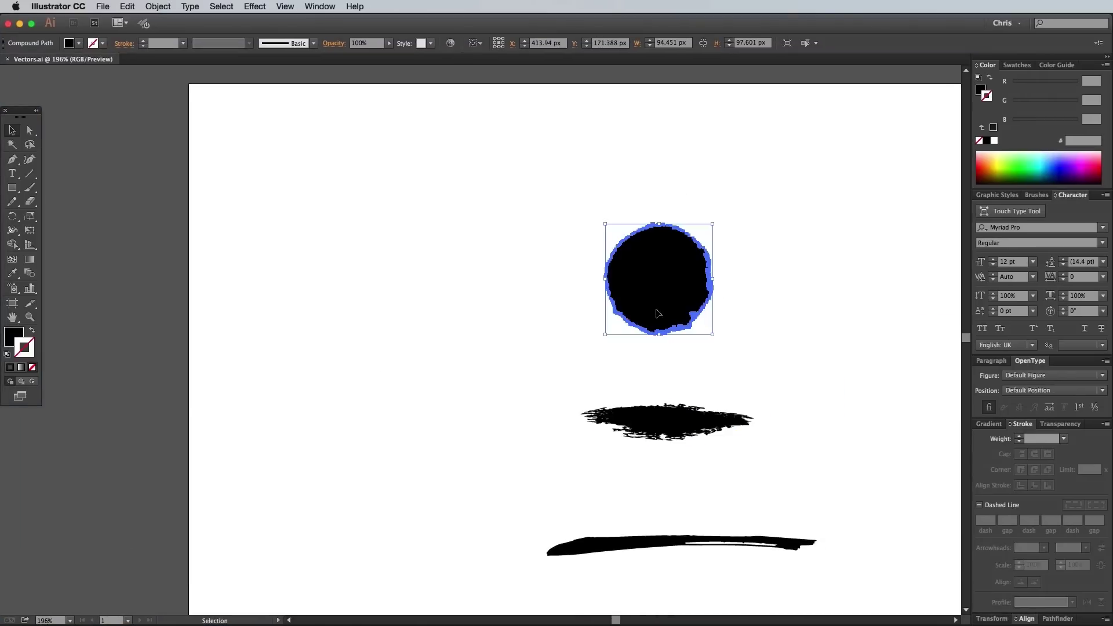
key(super+c)
key(super+h)
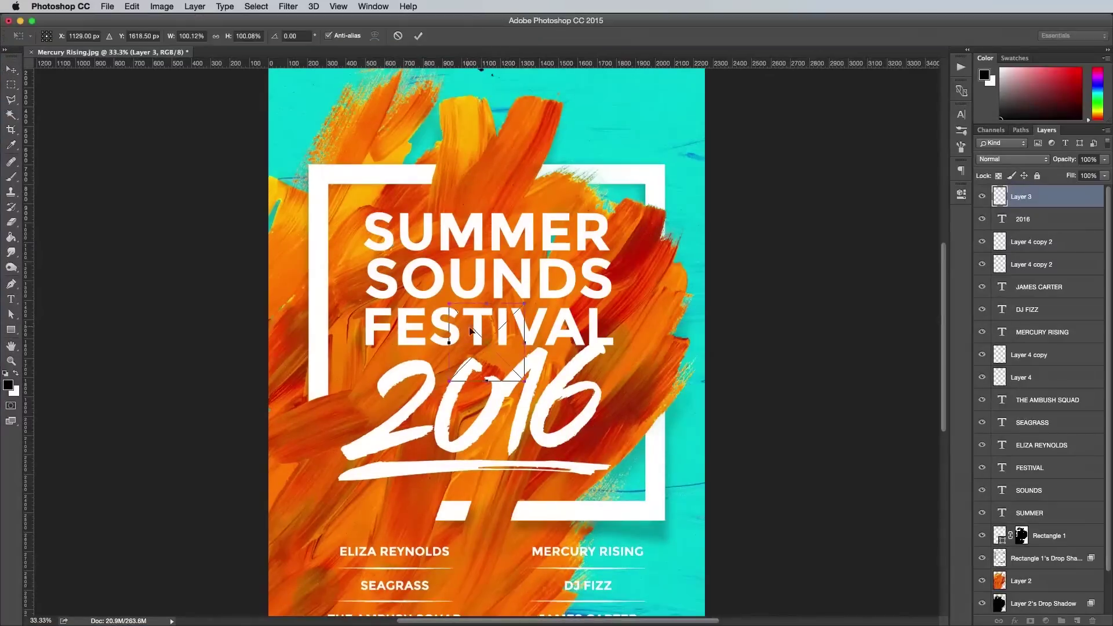
Paste the circle from Illustrator into the poster and make it white.
key(super+v)
key(Return)
key(super+i)
click(903, 212)
Paste the Spoon Graphics logo and position it on the white circle.
key(super+v)
key(Return)
drag(460, 335, 453, 212)
key(Return)
key(super+equal)
key(super+equal)
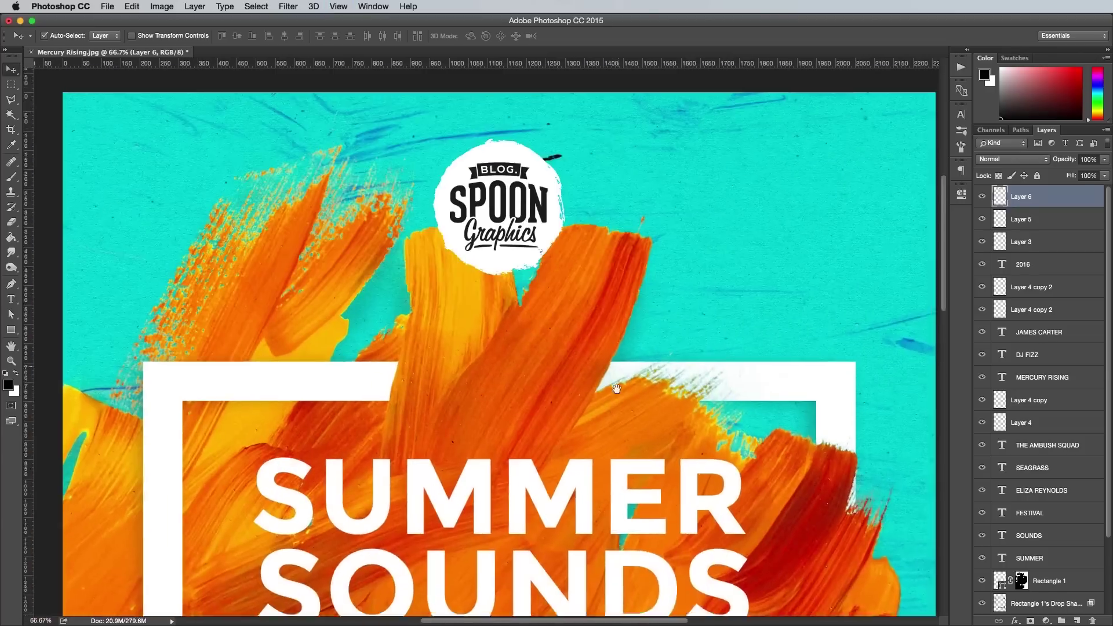
Colour the logo with an orange Color Overlay sampled from the paint, then copy SUMMER above the frame.
double_click(1061, 197)
click(84, 350)
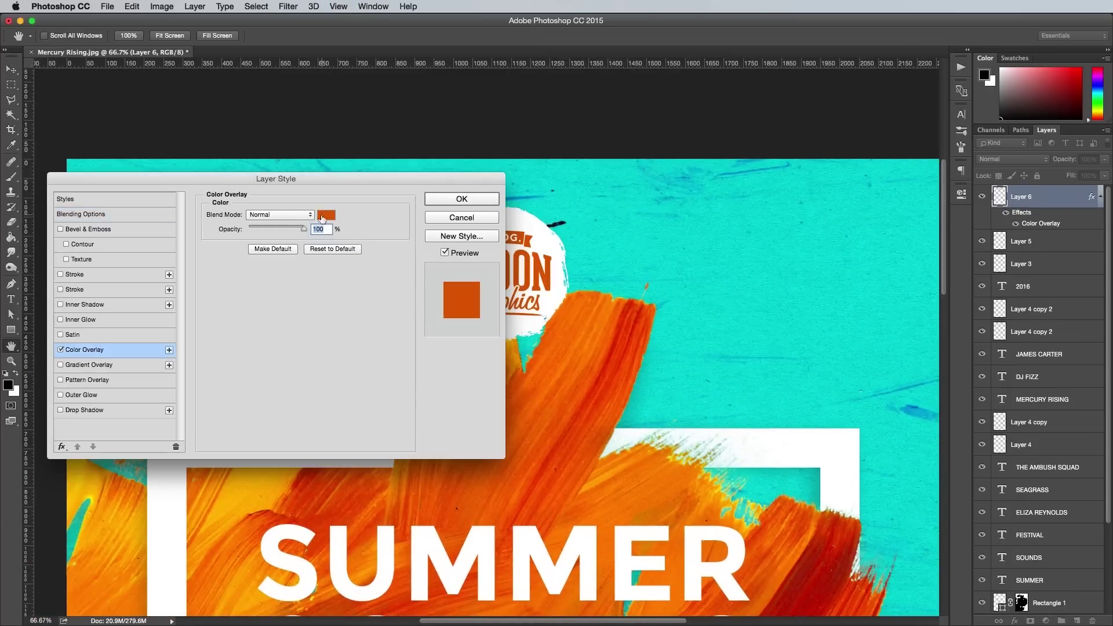
click(326, 215)
click(526, 472)
key(Return)
key(Return)
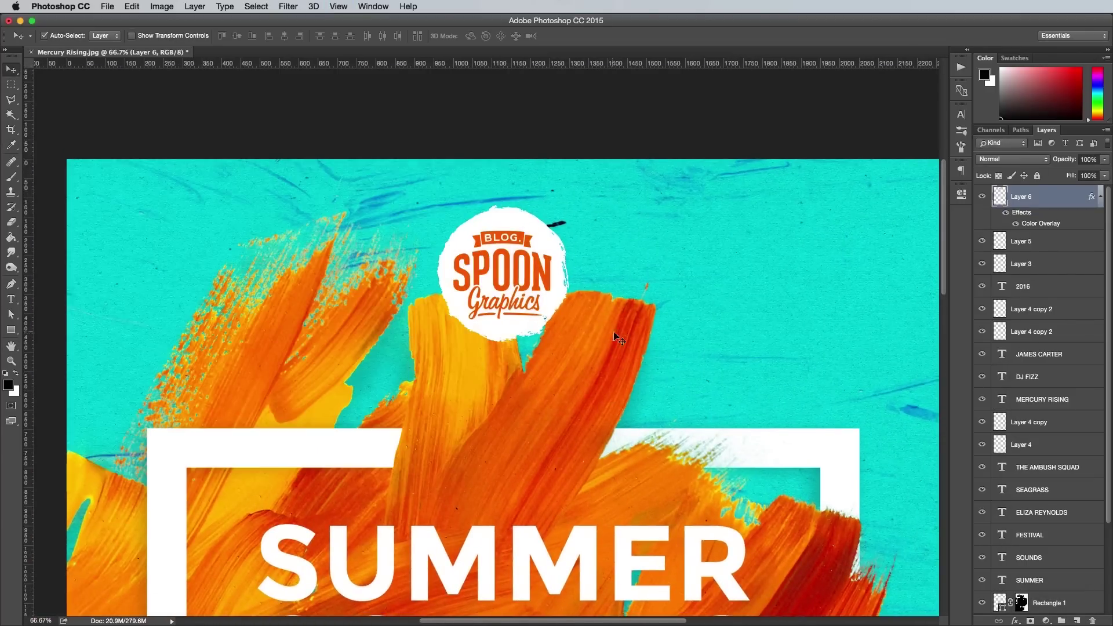
drag(480, 553, 480, 367)
double_click(468, 384)
Retype the copied word as PRESENTS and shrink it to 21% beneath the logo.
text(PRESENTS)
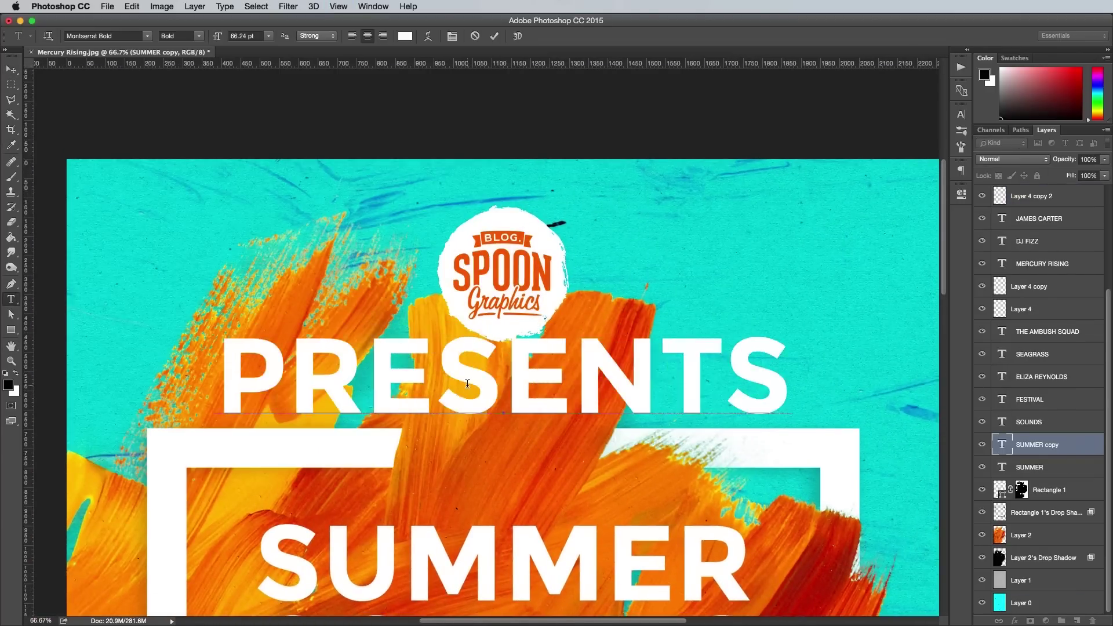
key(ctrl+Return)
key(ctrl+t)
drag(222, 335, 490, 379)
key(Return)
Set PRESENTS tracking to 500 and view the whole finished poster.
double_click(1002, 445)
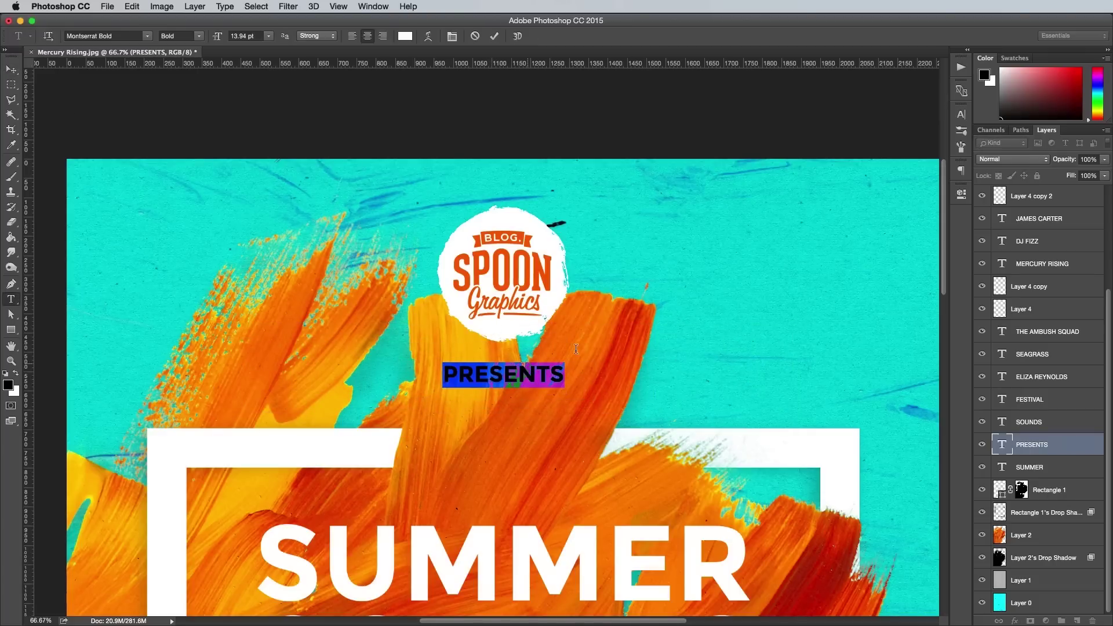
click(961, 130)
text(500)
key(Return)
click(12, 69)
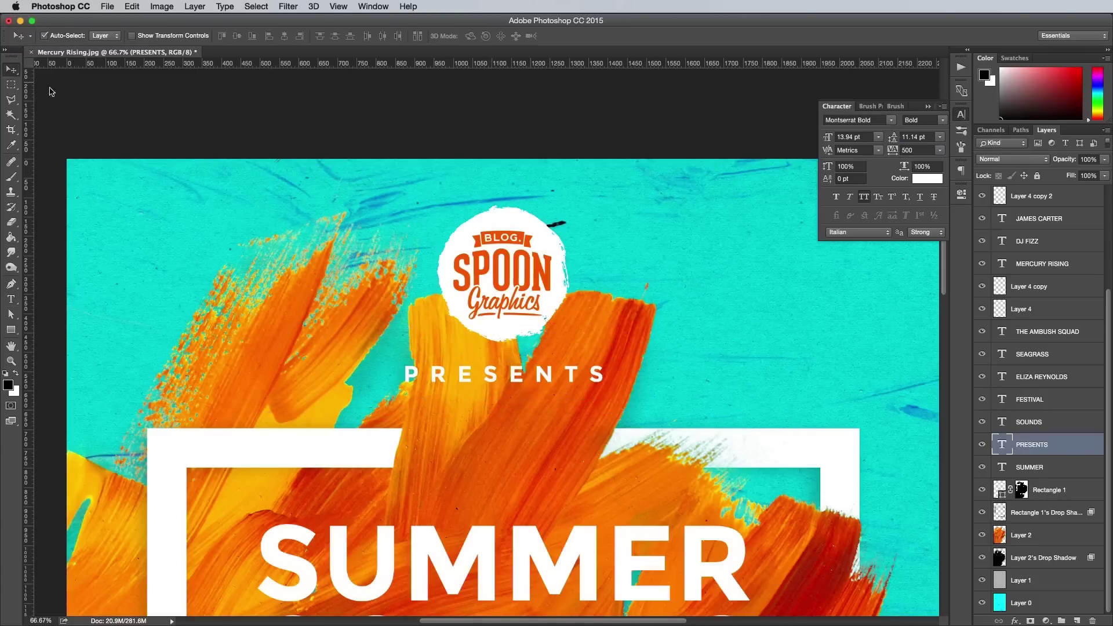
key(super+0)
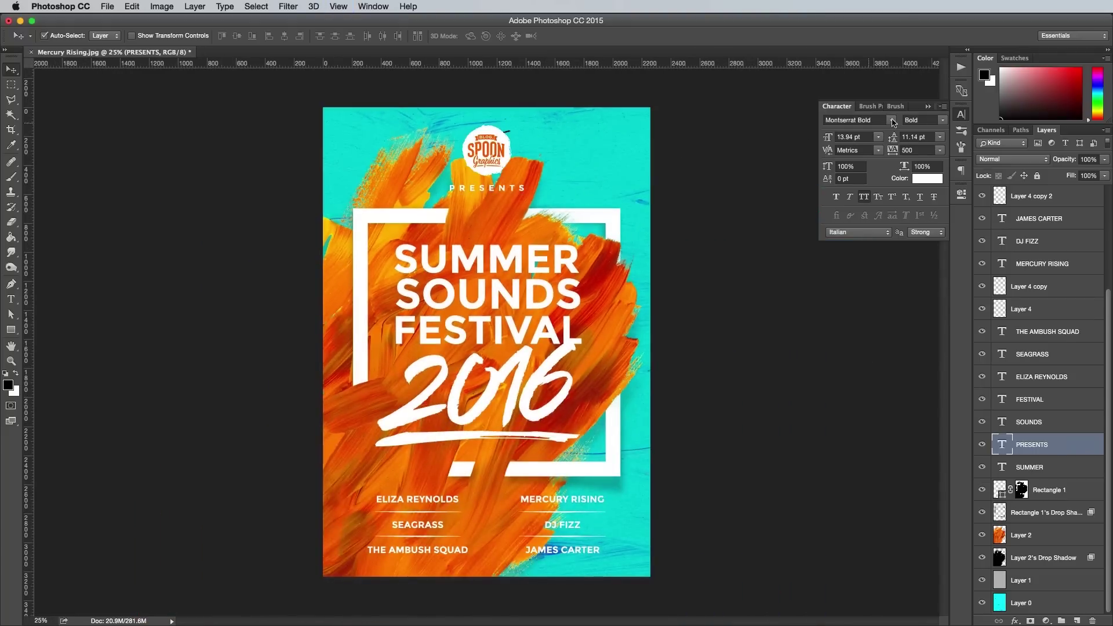
click(961, 120)
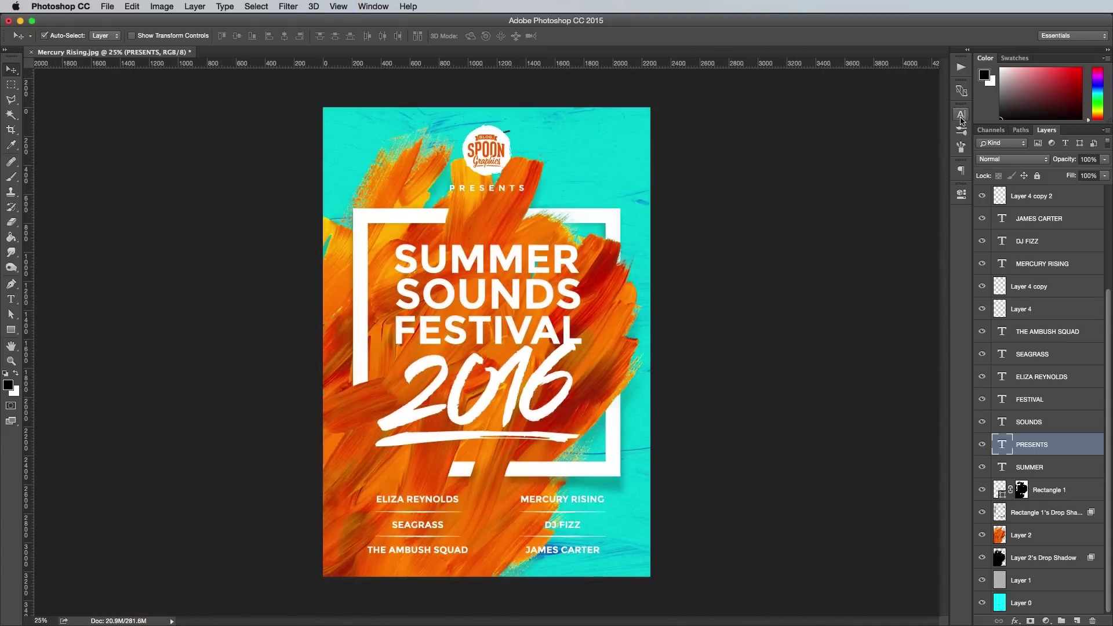
click(739, 297)
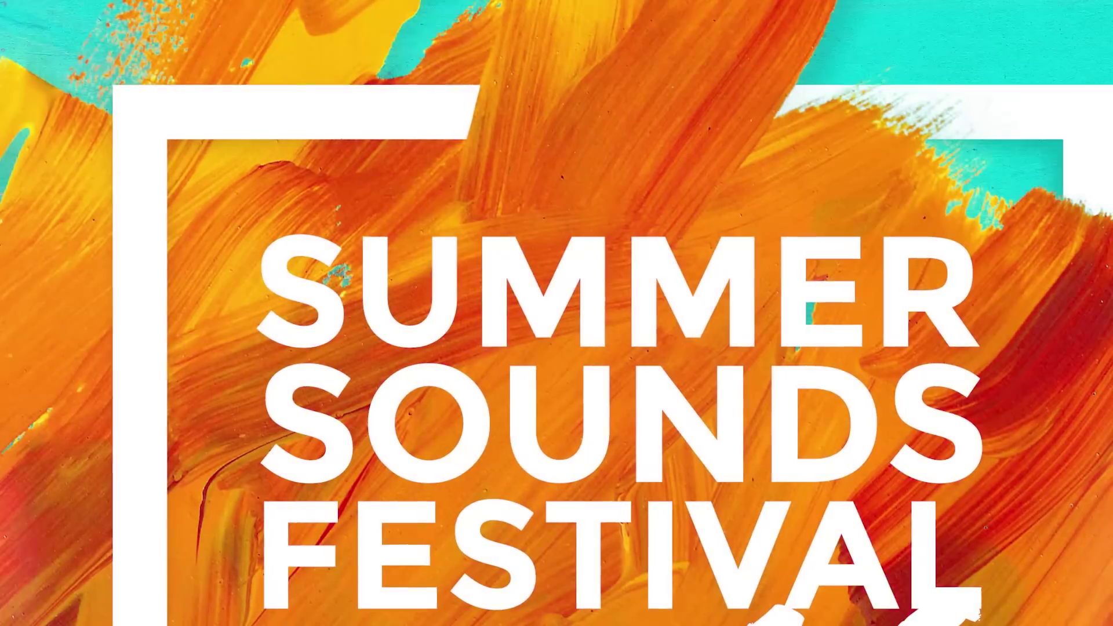